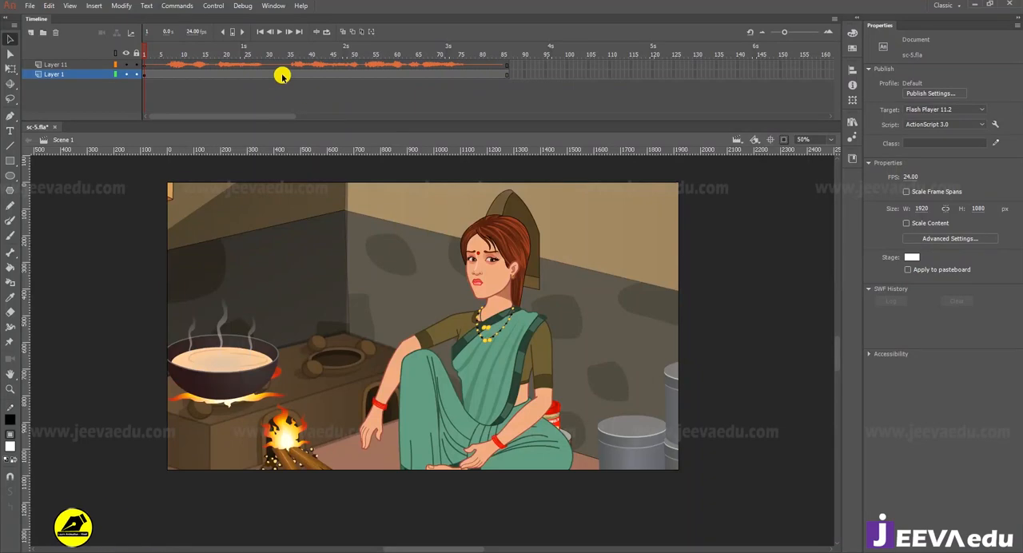
Step: Play the main scene's animation and open the kitchen scene symbol for editing
{"action": "left_click", "coordinate": [470, 343]}
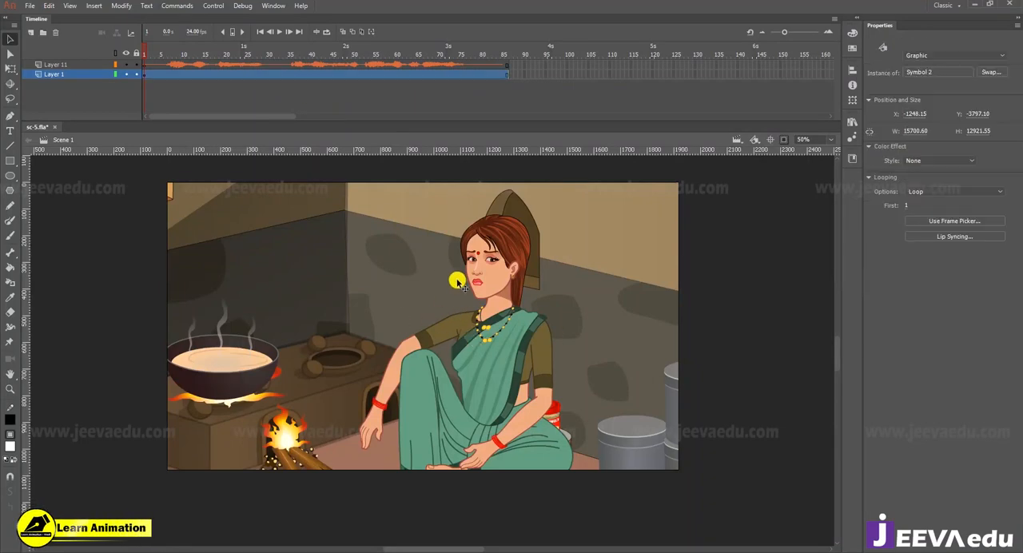
{"action": "left_click", "coordinate": [602, 83]}
{"action": "key", "text": "Return"}
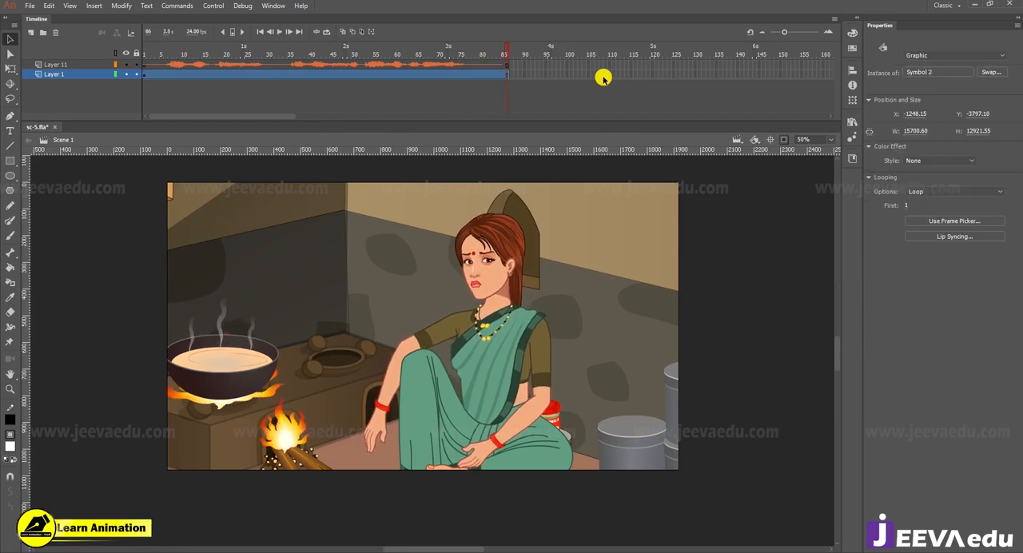
{"action": "double_click", "coordinate": [464, 336]}
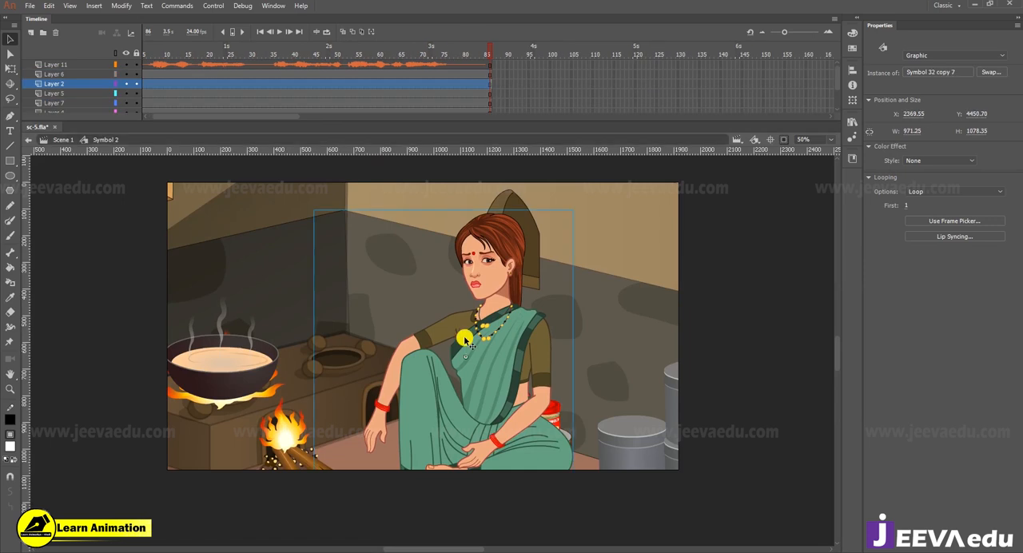
{"action": "key", "text": "Return"}
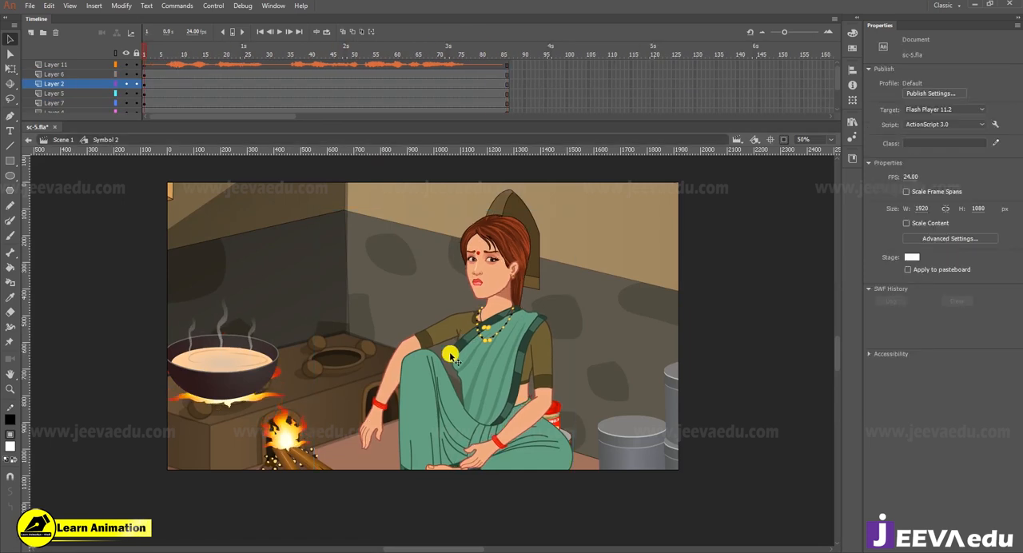
Step: Inspect the full room artwork beyond the stage edges and restore the stage clipping around the seated woman
{"action": "left_click", "coordinate": [524, 367]}
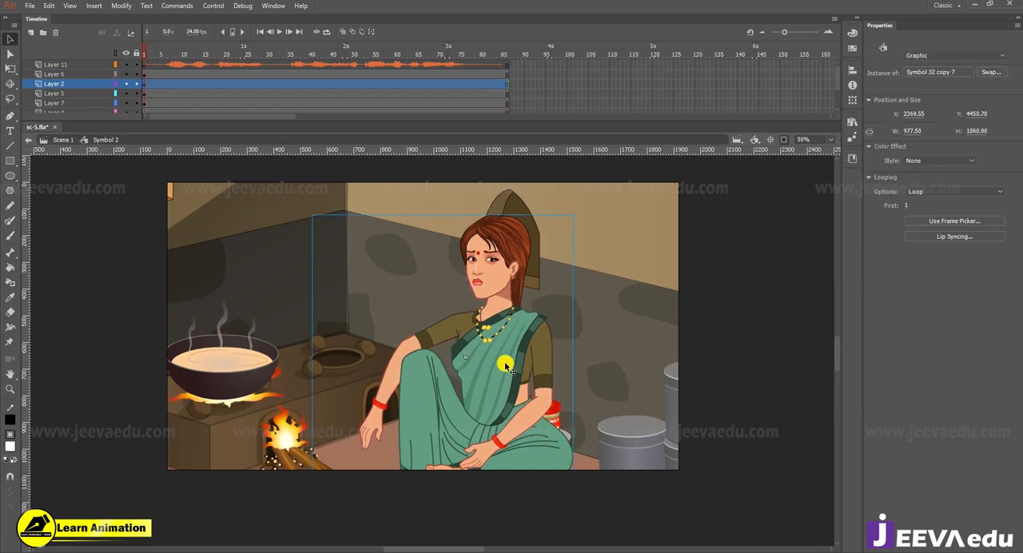
{"action": "left_click", "coordinate": [783, 140]}
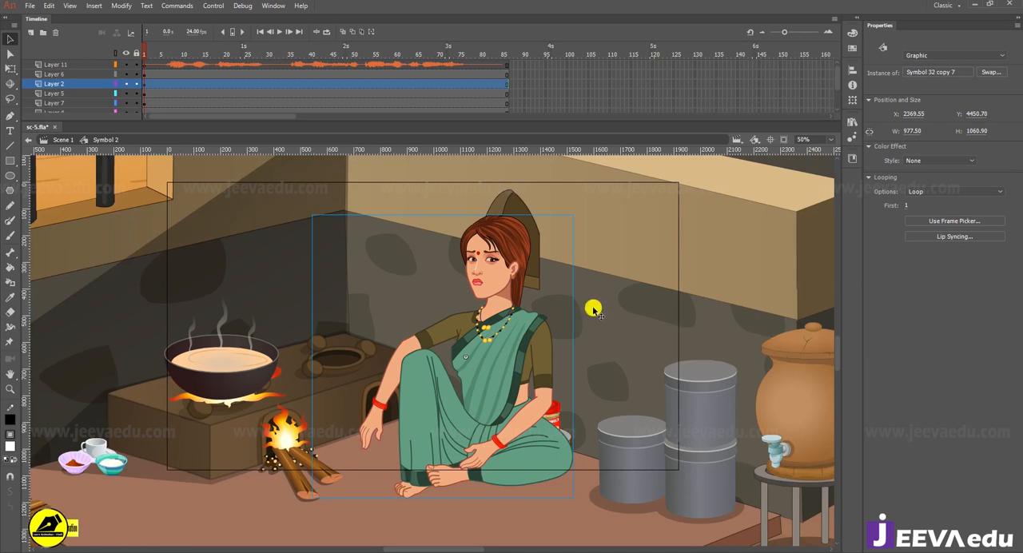
{"action": "key", "text": "z"}
{"action": "left_click", "coordinate": [486, 358], "text": "alt"}
{"action": "left_click", "coordinate": [466, 381], "text": "alt"}
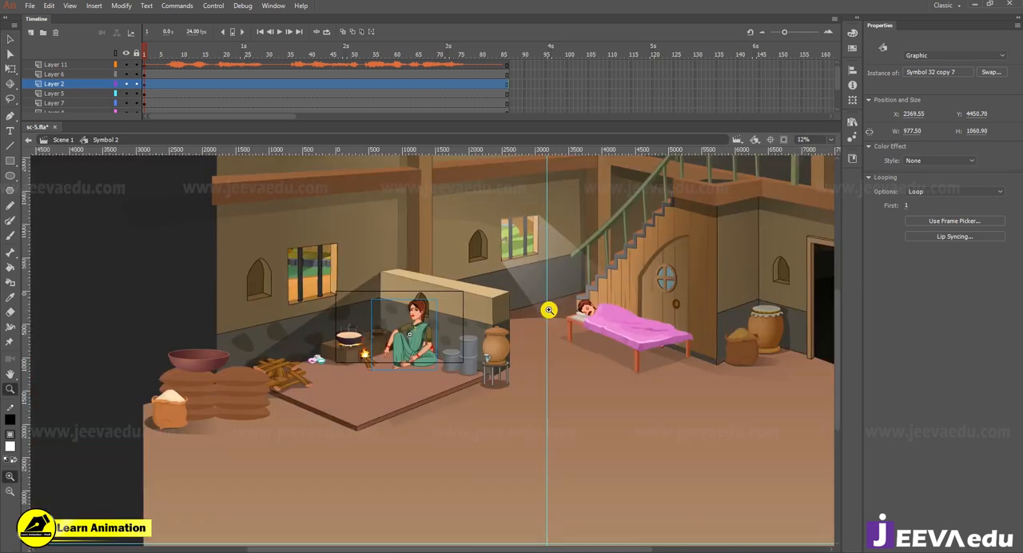
{"action": "left_click", "coordinate": [782, 140]}
{"action": "left_click", "coordinate": [415, 340]}
{"action": "key", "text": "v"}
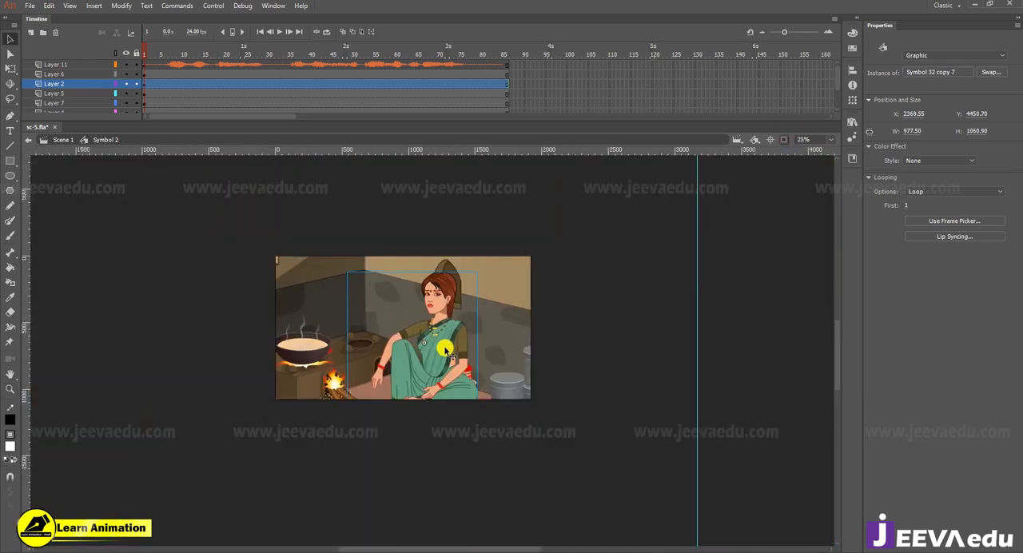
Step: Open the seated woman's symbol and examine her head at the frame 53 keyframe on Layer 6
{"action": "double_click", "coordinate": [444, 350]}
{"action": "scroll", "coordinate": [239, 72], "scroll_direction": "up", "scroll_amount": 2}
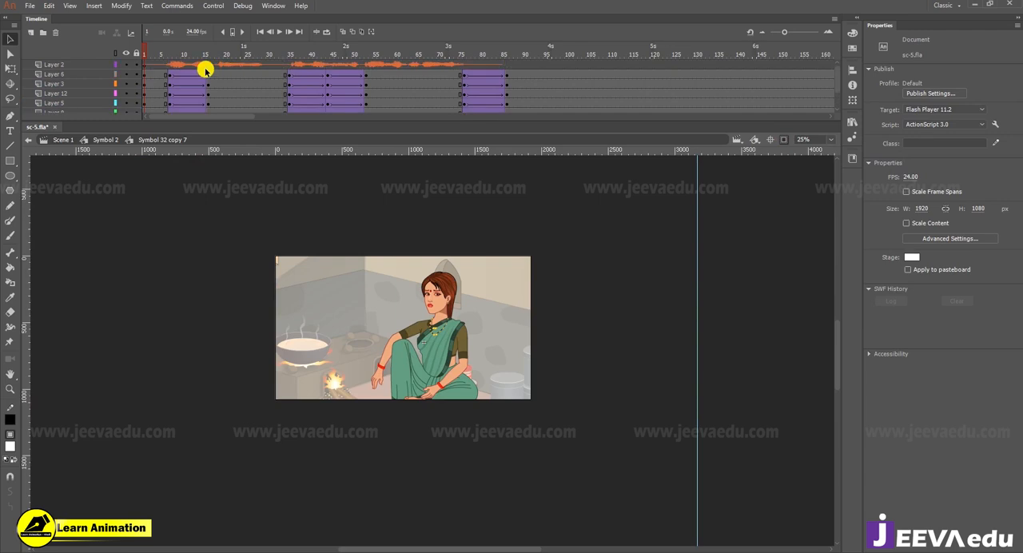
{"action": "left_click", "coordinate": [328, 79]}
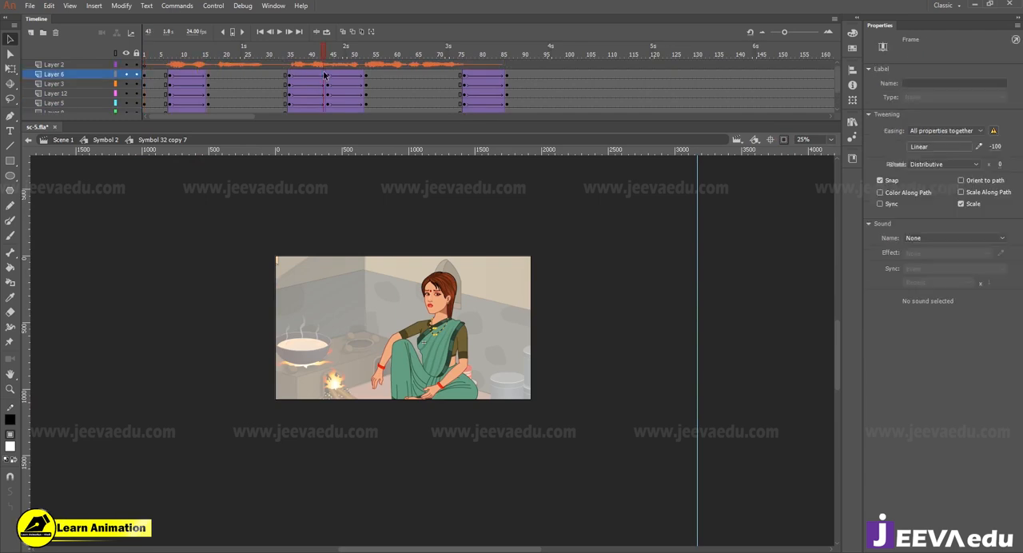
{"action": "left_click", "coordinate": [365, 74]}
{"action": "key", "text": "z"}
{"action": "left_click", "coordinate": [444, 336]}
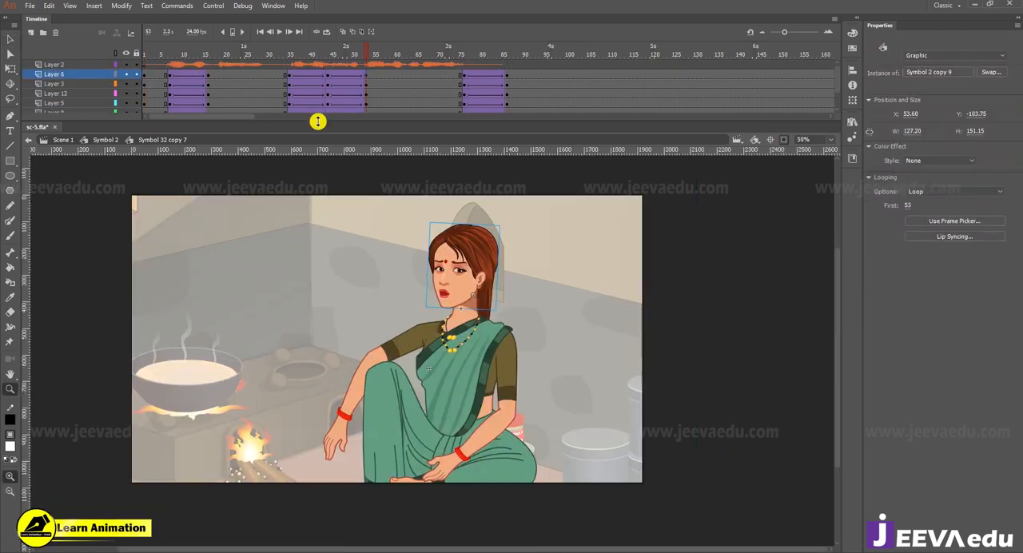
Step: Select all frames in the woman's symbol and apply Synchronize Symbols to them
{"action": "right_click", "coordinate": [390, 83]}
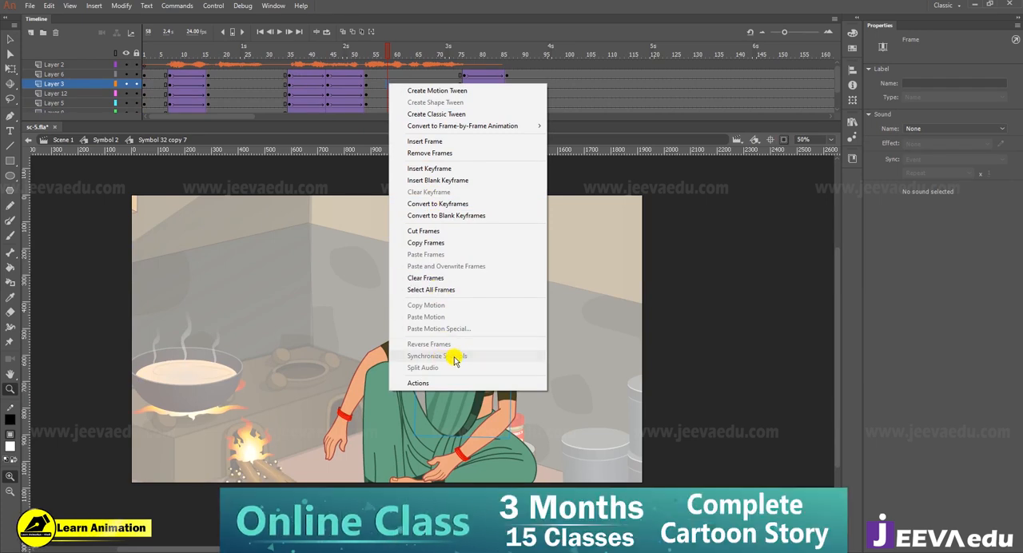
{"action": "left_click", "coordinate": [445, 290]}
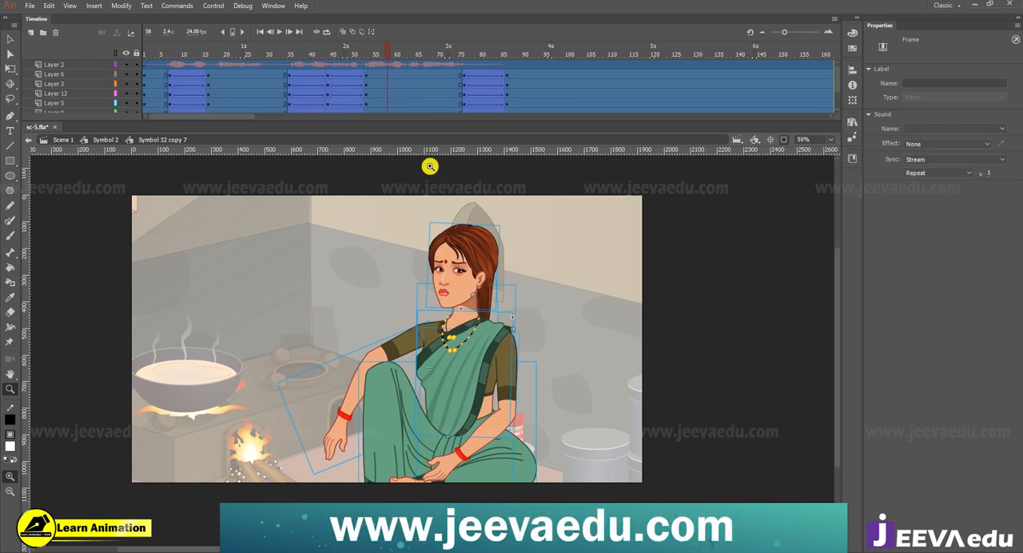
{"action": "right_click", "coordinate": [421, 103]}
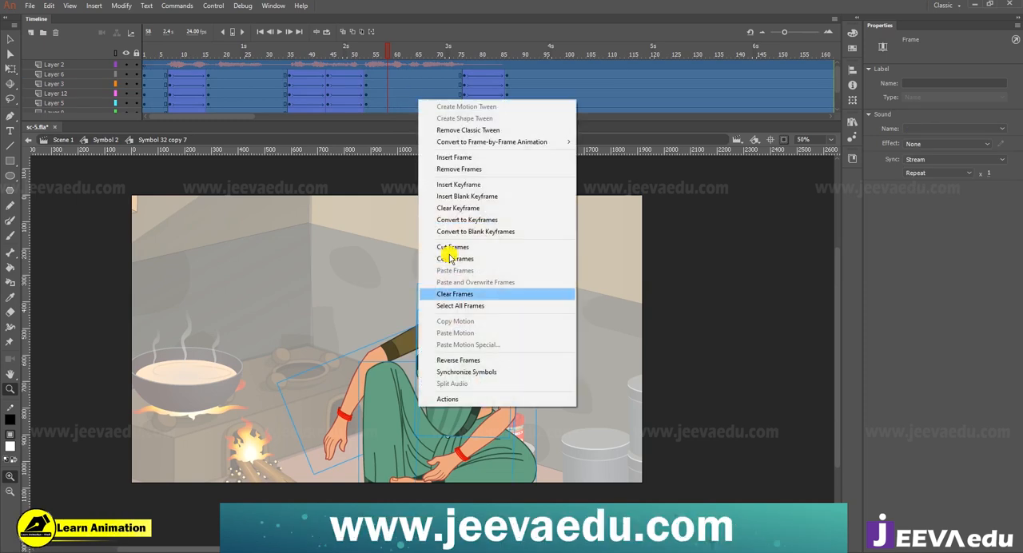
{"action": "left_click", "coordinate": [477, 372]}
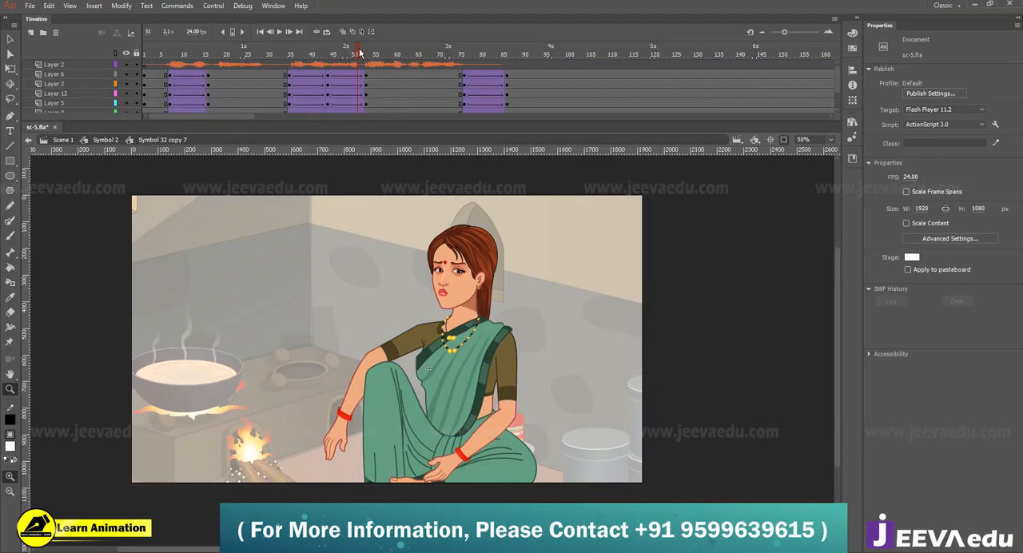
Step: Set the first loop frame of the woman's head at the frame 53 keyframe to 41
{"action": "left_click", "coordinate": [469, 282], "text": "ctrl"}
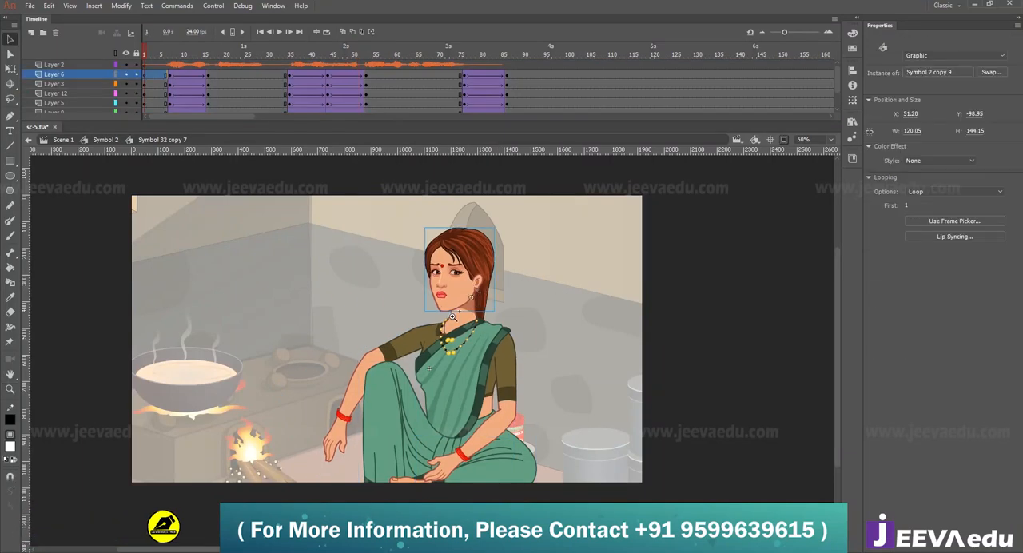
{"action": "left_click", "coordinate": [469, 281]}
{"action": "left_click", "coordinate": [365, 83]}
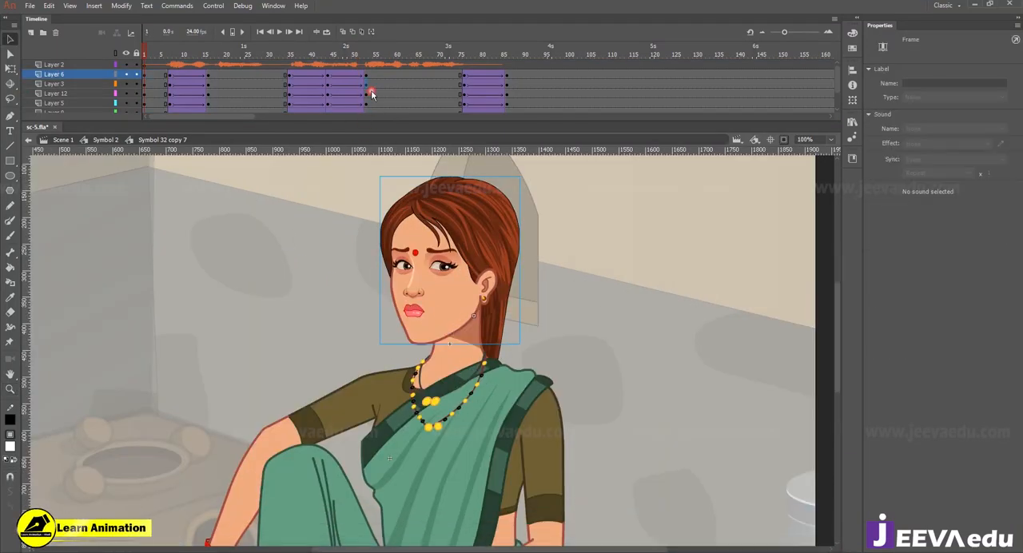
{"action": "left_click", "coordinate": [416, 315]}
{"action": "left_click", "coordinate": [423, 317]}
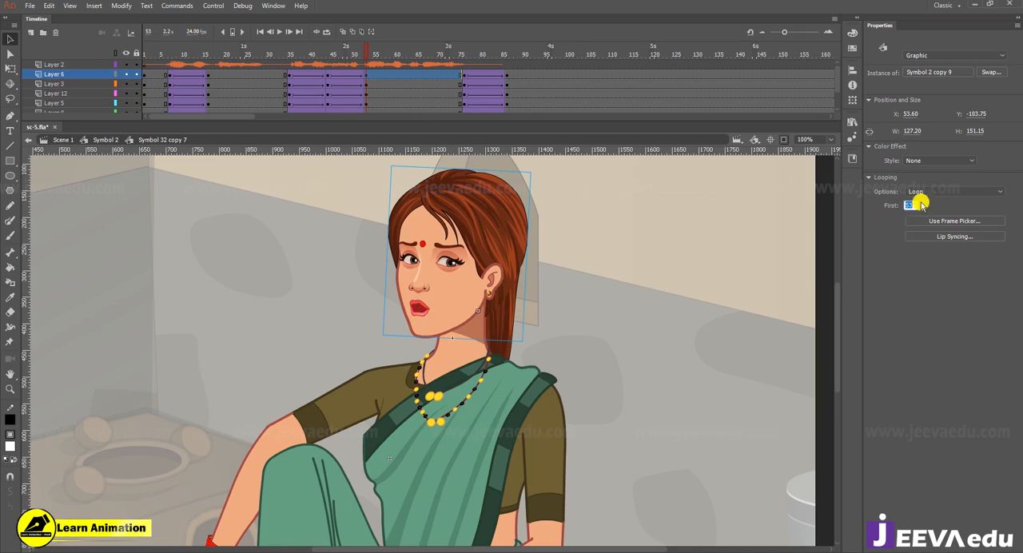
{"action": "type", "text": "40"}
{"action": "key", "text": "Return"}
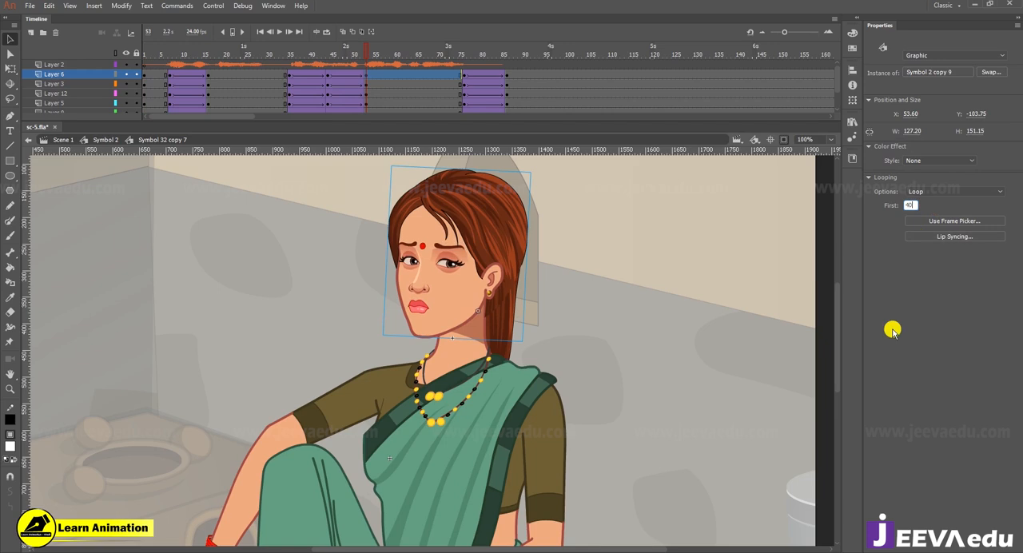
{"action": "type", "text": "45"}
{"action": "key", "text": "Return"}
{"action": "key", "text": "Return"}
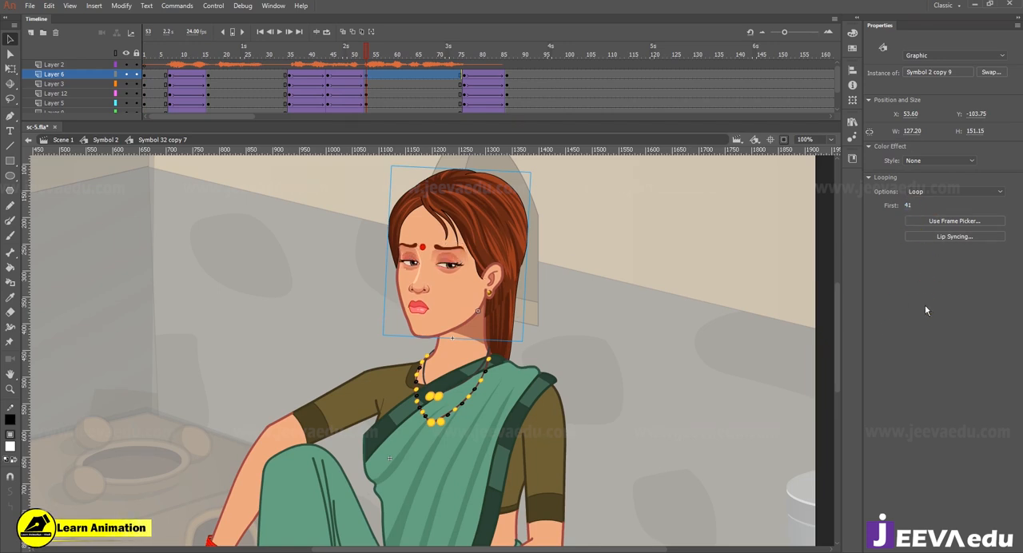
Step: Set the first loop frame of the woman's head at the frame 35 keyframe to 32
{"action": "left_click", "coordinate": [290, 75]}
{"action": "left_click", "coordinate": [453, 293]}
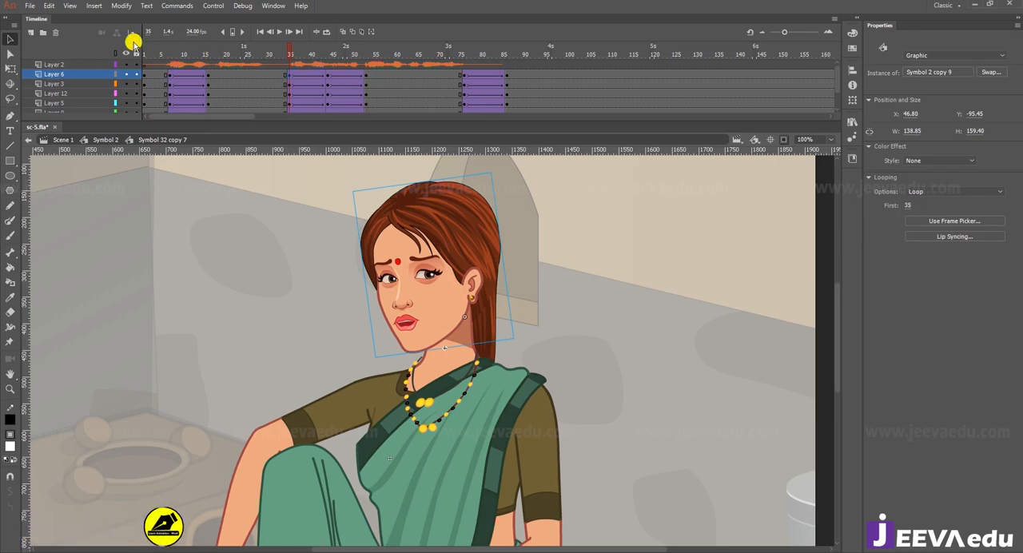
{"action": "left_click", "coordinate": [909, 205]}
{"action": "type", "text": "32"}
{"action": "key", "text": "Return"}
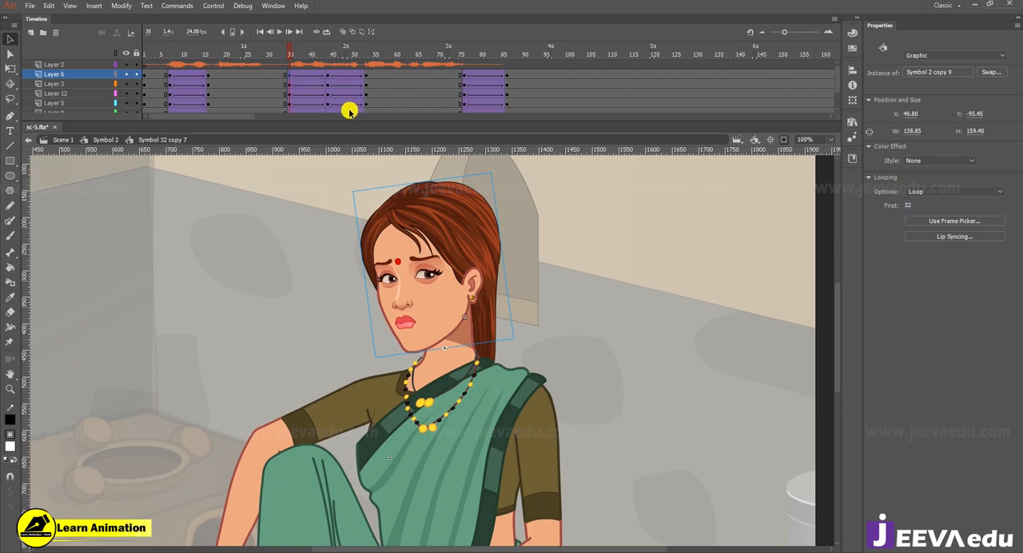
Step: Open the nested head and mouth symbols, compare the mouth shape at frame 35, and return to the woman's symbol
{"action": "double_click", "coordinate": [414, 332]}
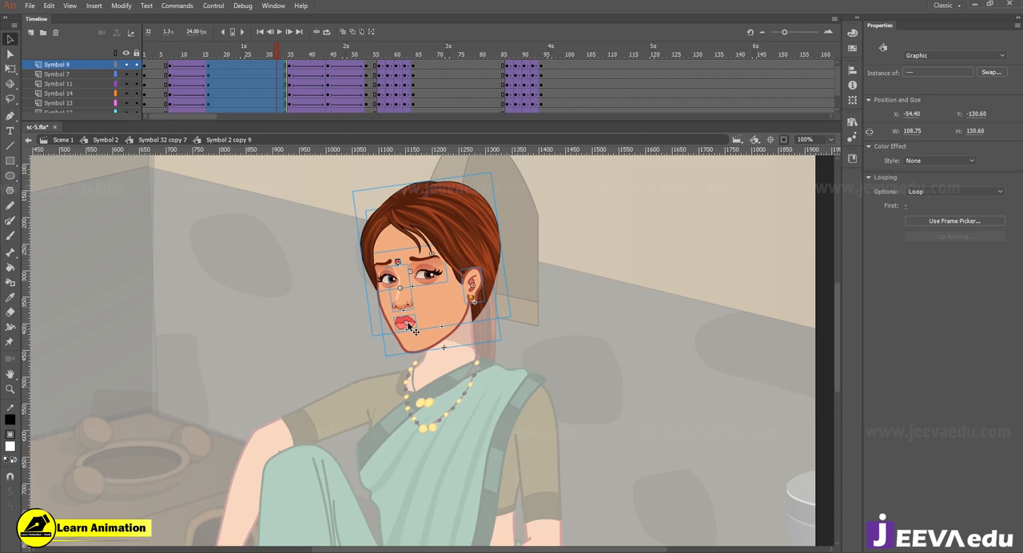
{"action": "double_click", "coordinate": [409, 326]}
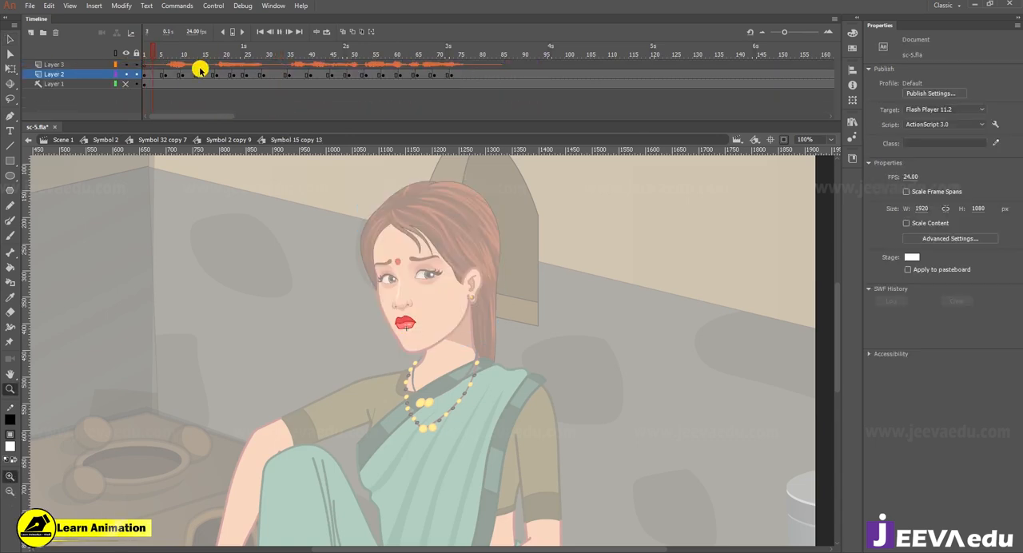
{"action": "left_click", "coordinate": [327, 58]}
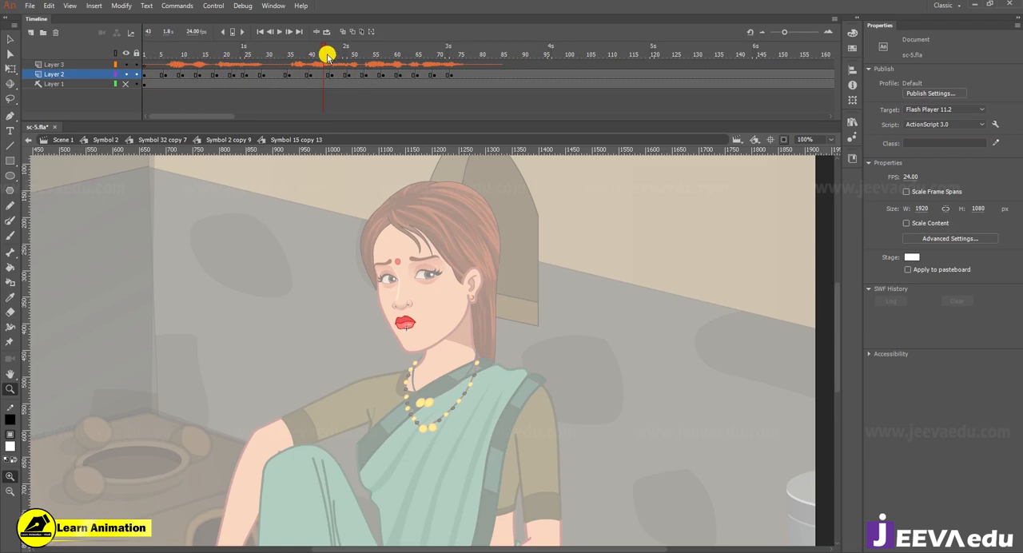
{"action": "left_click", "coordinate": [289, 75]}
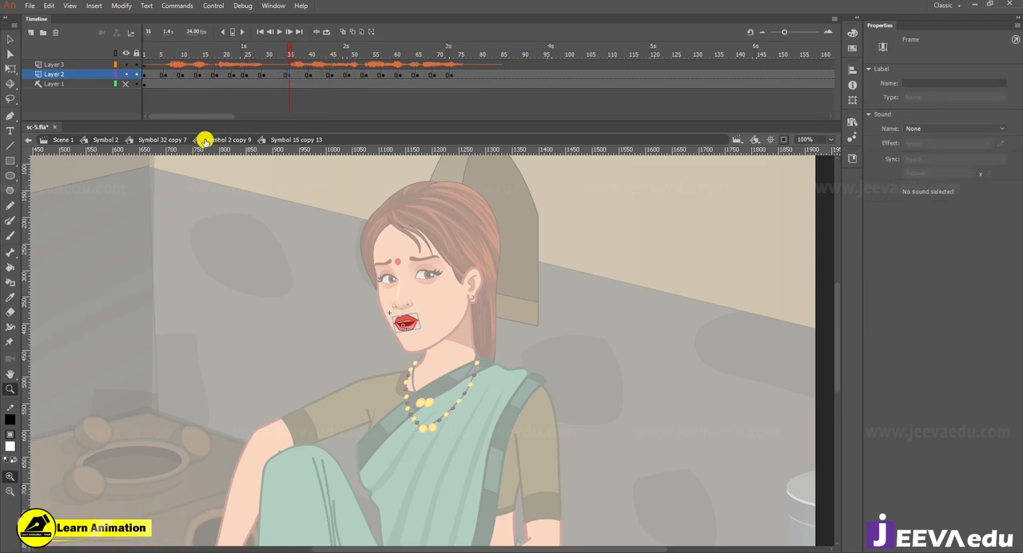
{"action": "left_click", "coordinate": [168, 140]}
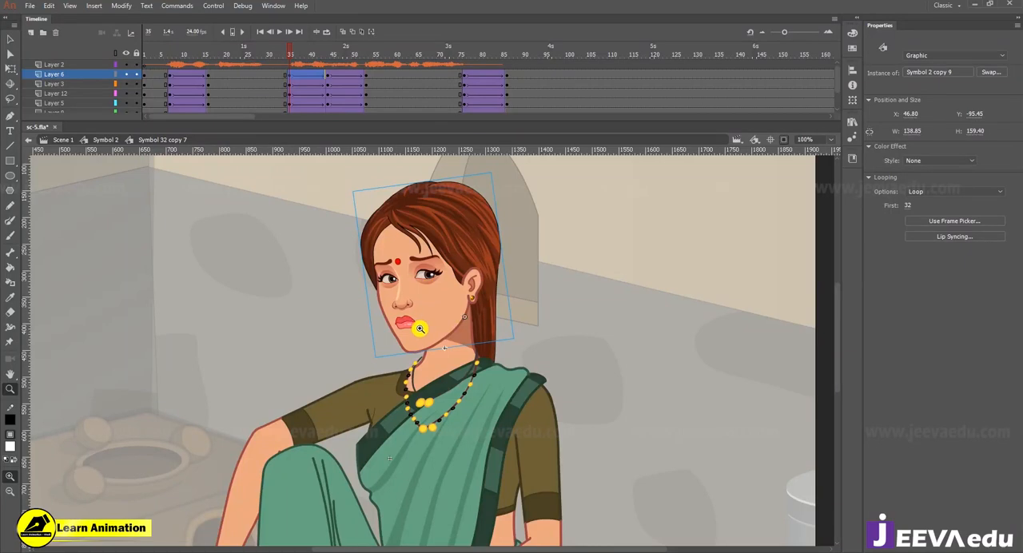
{"action": "key", "text": "v"}
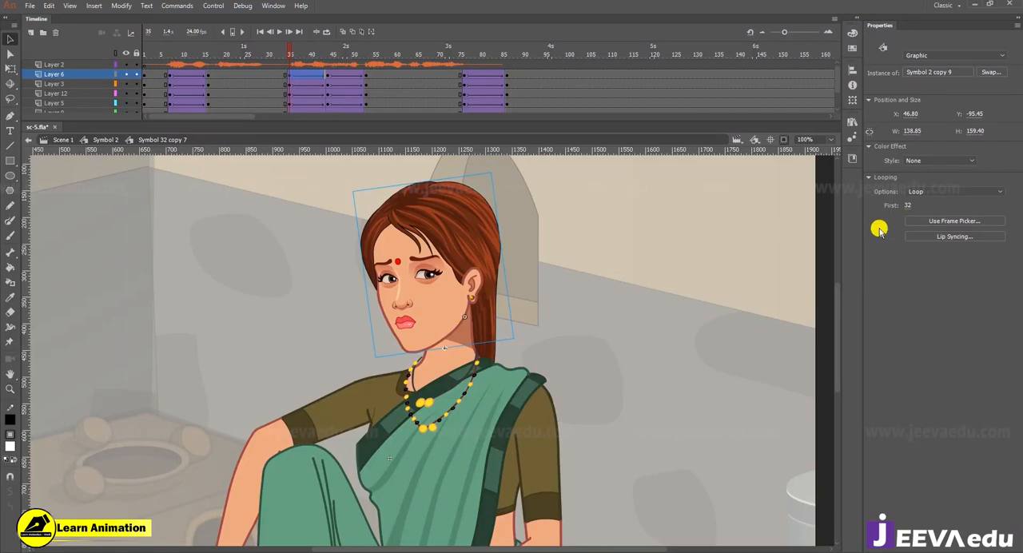
Step: Set the first loop frame of the woman's head at the frame 86 keyframe to 2 and play back the result
{"action": "key", "text": "Return"}
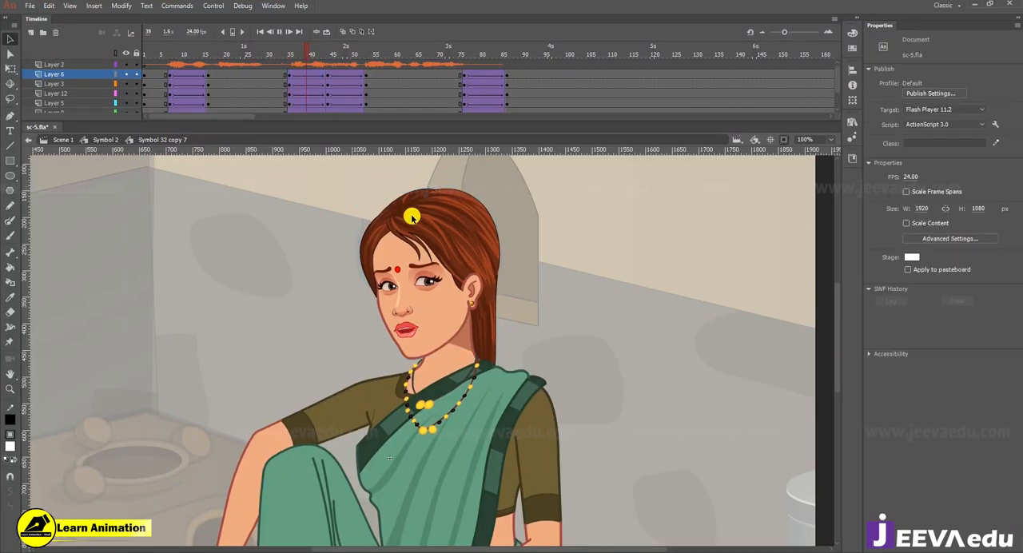
{"action": "key", "text": "Return"}
{"action": "left_click", "coordinate": [508, 76]}
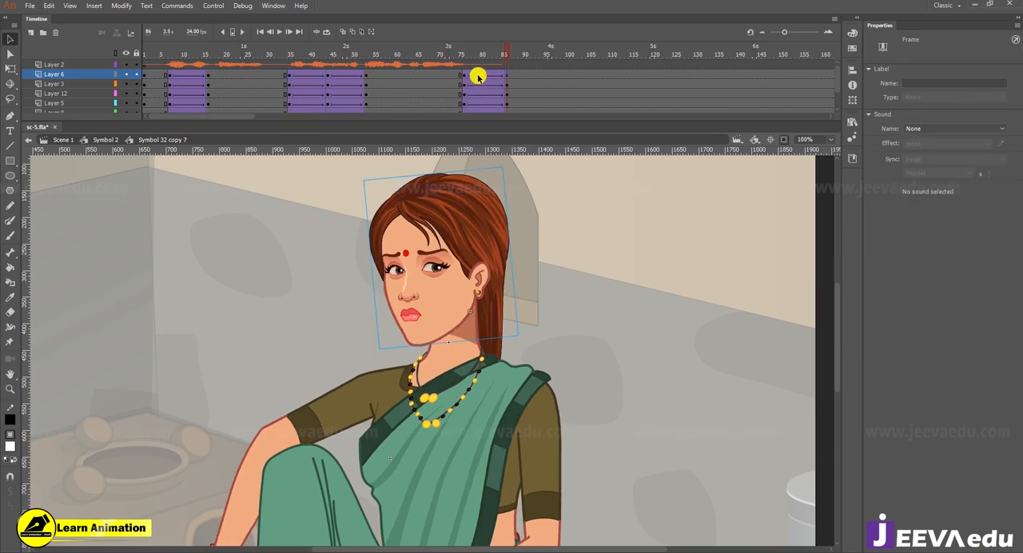
{"action": "left_click", "coordinate": [454, 293]}
{"action": "left_click", "coordinate": [909, 206]}
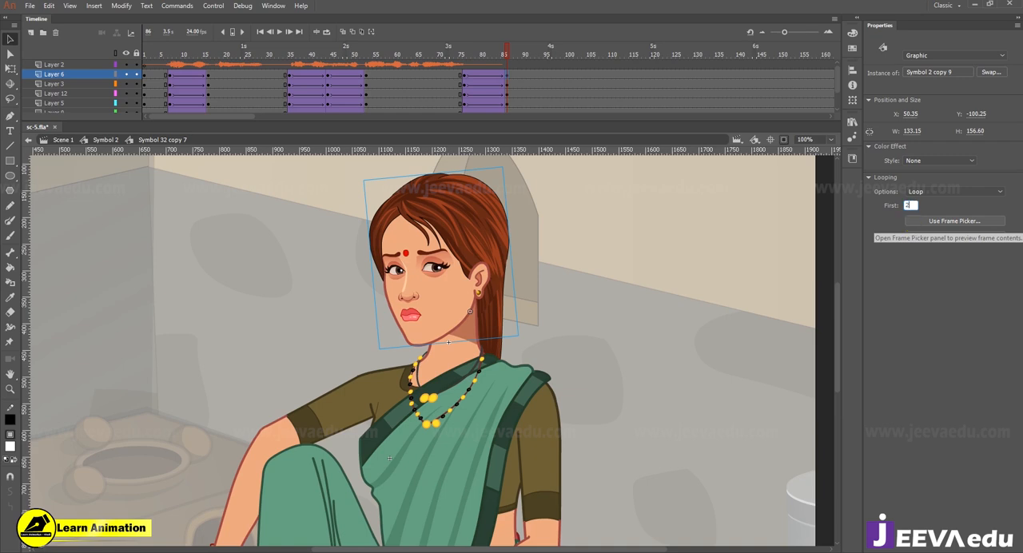
{"action": "type", "text": "2"}
{"action": "key", "text": "Return"}
{"action": "key", "text": "Return"}
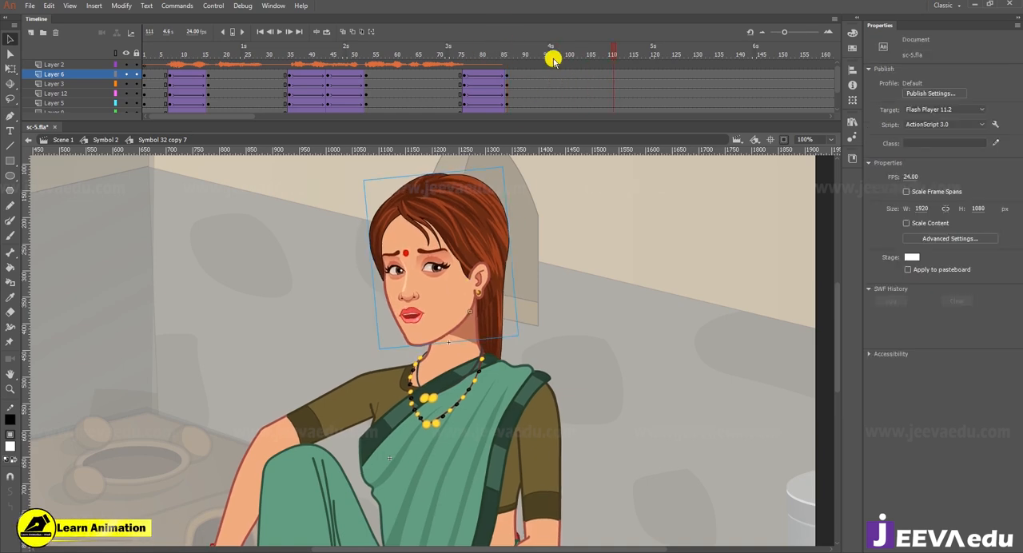
{"action": "left_click_drag", "start_coordinate": [548, 54], "coordinate": [106, 119]}
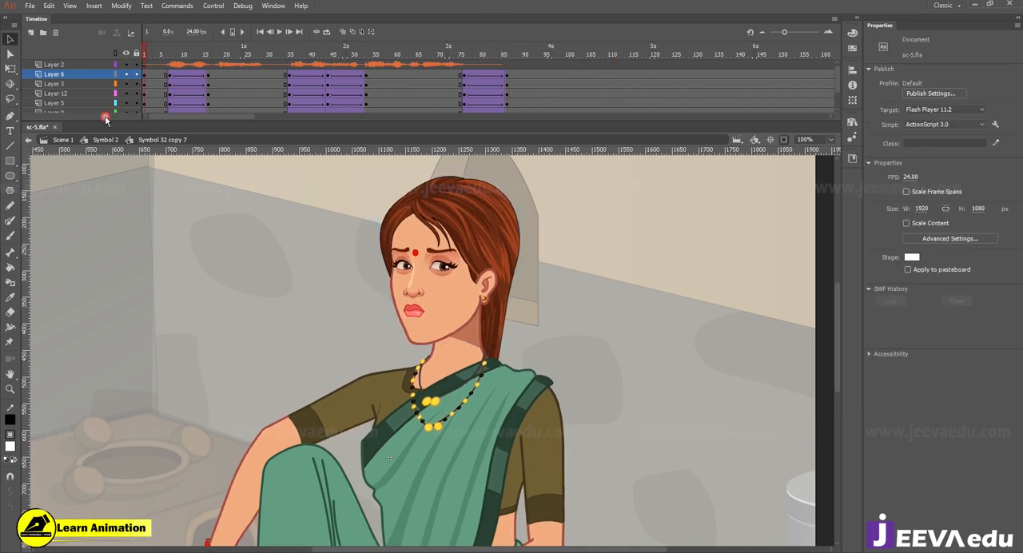
Step: Select every frame on the woman's layers and apply Synchronize Symbols
{"action": "left_click", "coordinate": [374, 93]}
{"action": "left_click", "coordinate": [460, 311]}
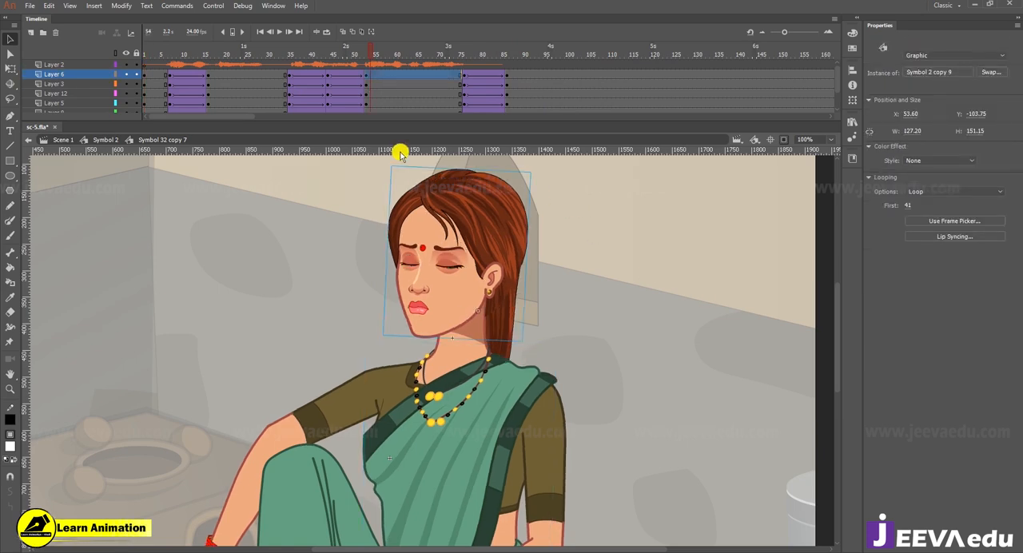
{"action": "right_click", "coordinate": [365, 76]}
{"action": "left_click", "coordinate": [391, 284]}
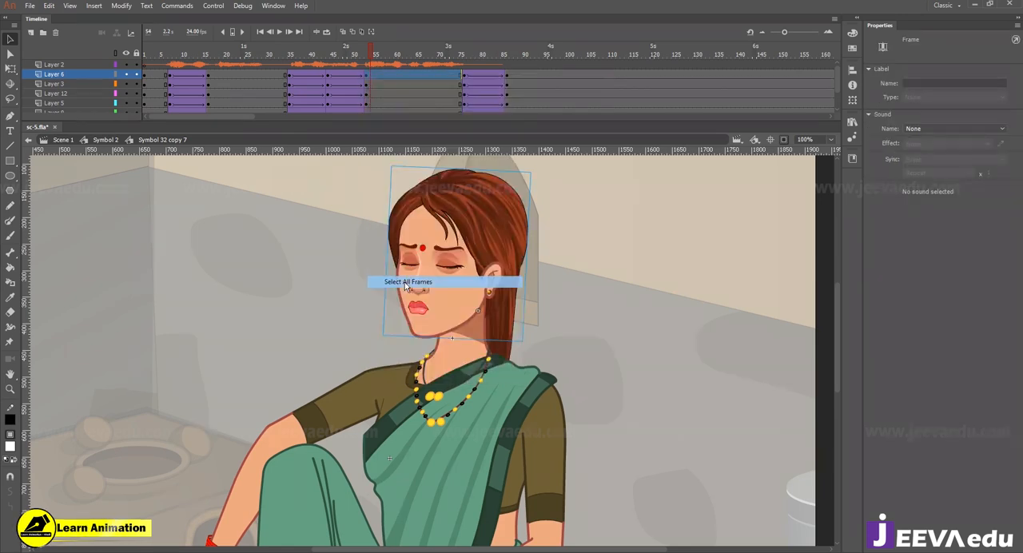
{"action": "right_click", "coordinate": [370, 102]}
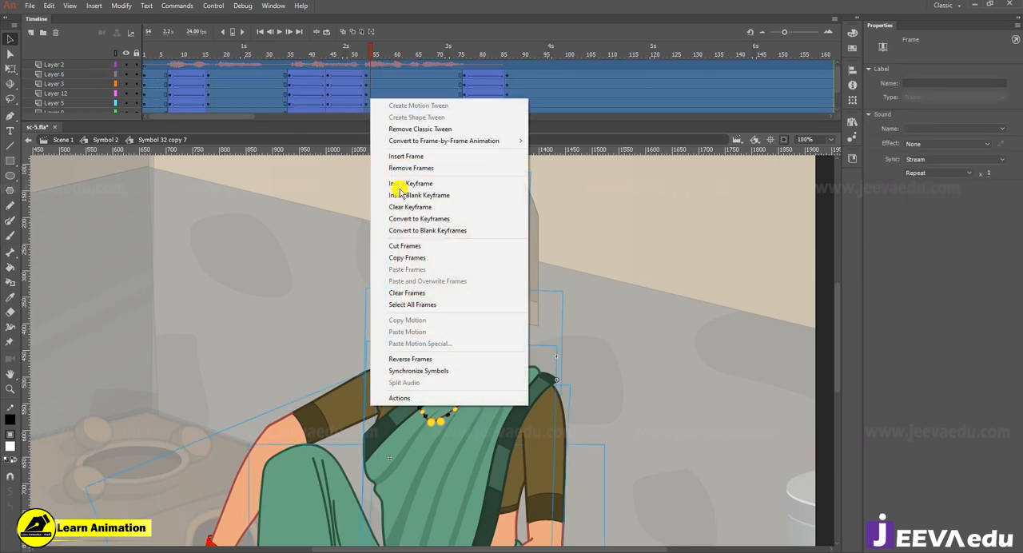
{"action": "left_click", "coordinate": [421, 373]}
Step: Check the first loop frame of the woman's head at the keyframes on frames 86, 1 and 53
{"action": "left_click_drag", "start_coordinate": [369, 48], "coordinate": [505, 50]}
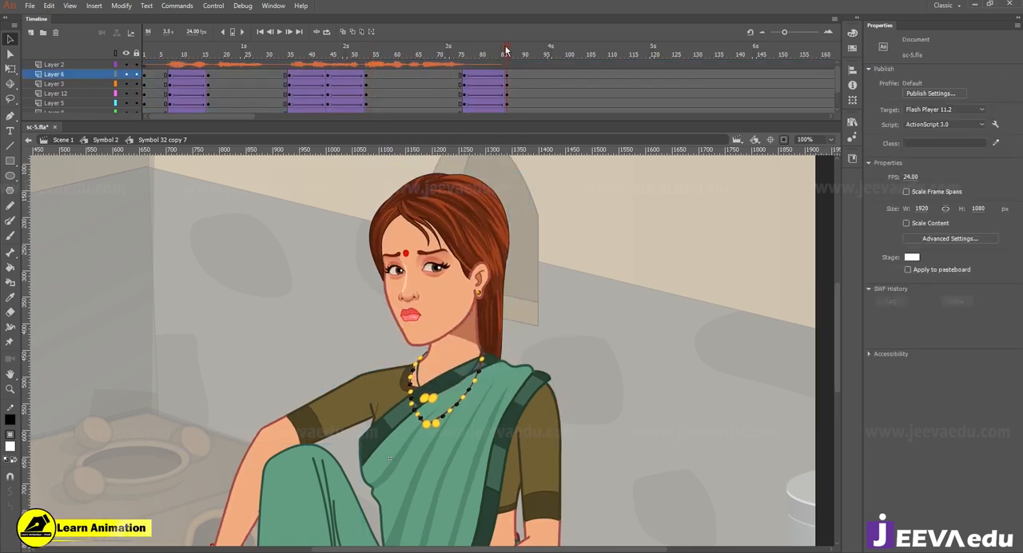
{"action": "left_click", "coordinate": [475, 280]}
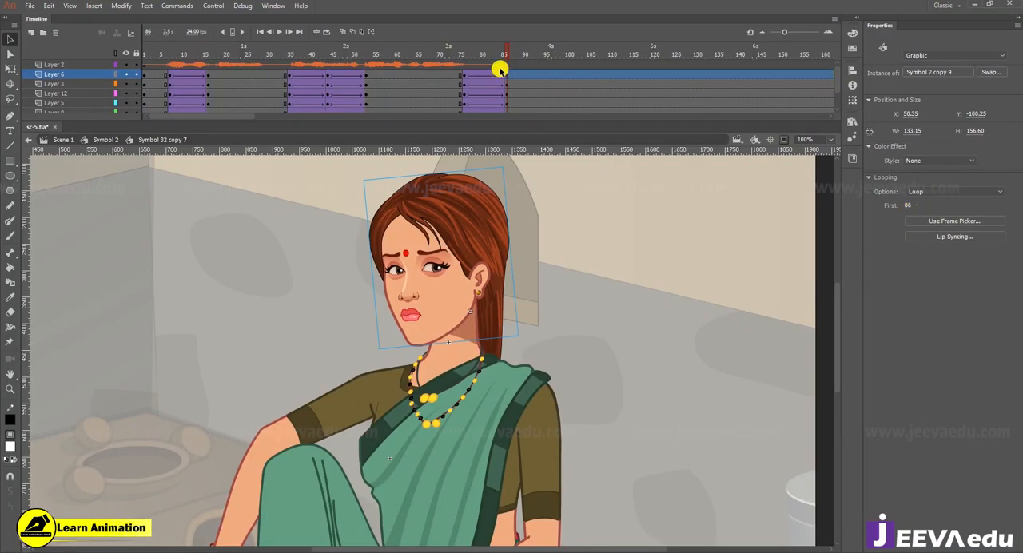
{"action": "left_click_drag", "start_coordinate": [505, 53], "coordinate": [19, 117]}
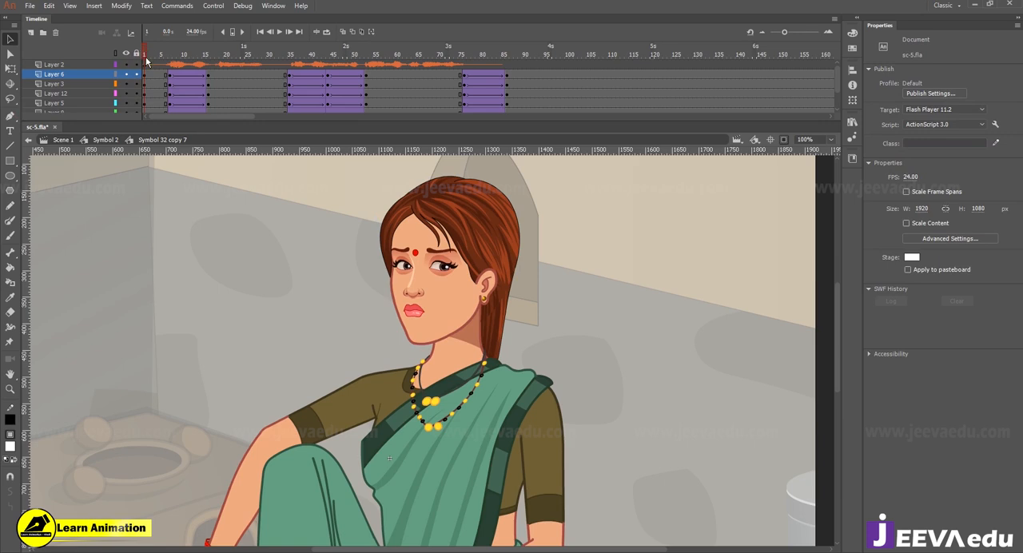
{"action": "left_click", "coordinate": [393, 244]}
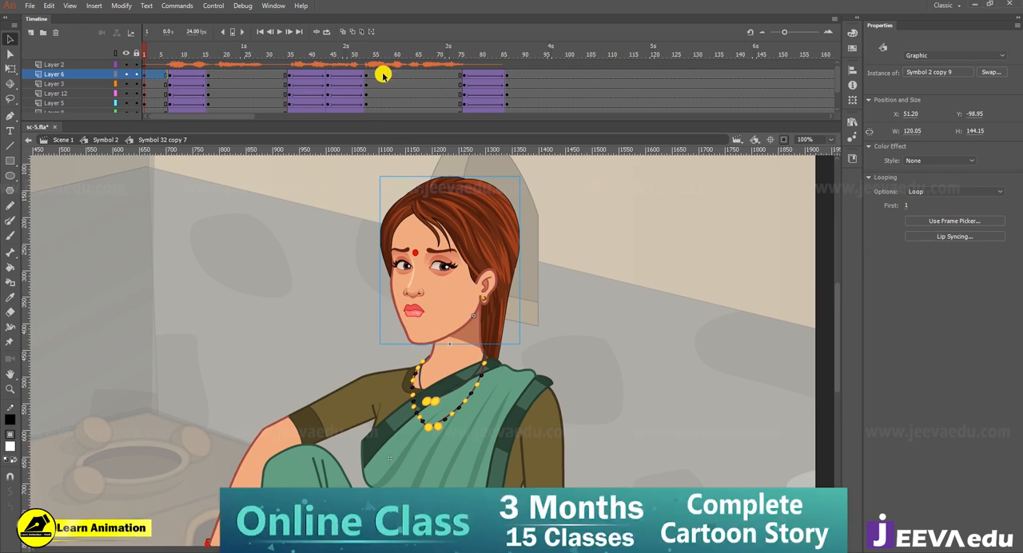
{"action": "left_click", "coordinate": [366, 88]}
{"action": "left_click", "coordinate": [447, 306]}
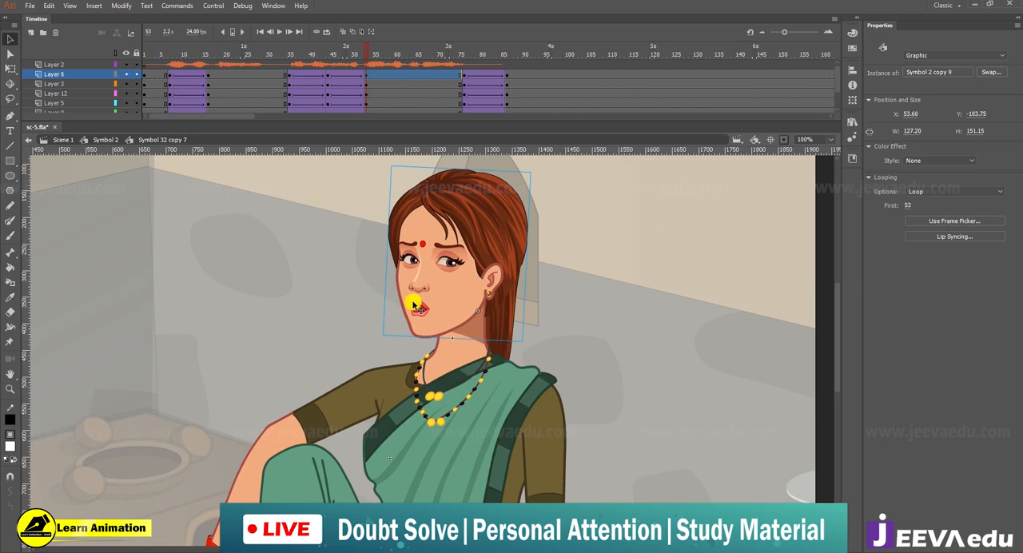
Step: Open the nested head symbol, inspect its animation around frames 64 and 89, and play it back
{"action": "double_click", "coordinate": [424, 300]}
{"action": "left_click", "coordinate": [365, 43]}
{"action": "left_click", "coordinate": [412, 70]}
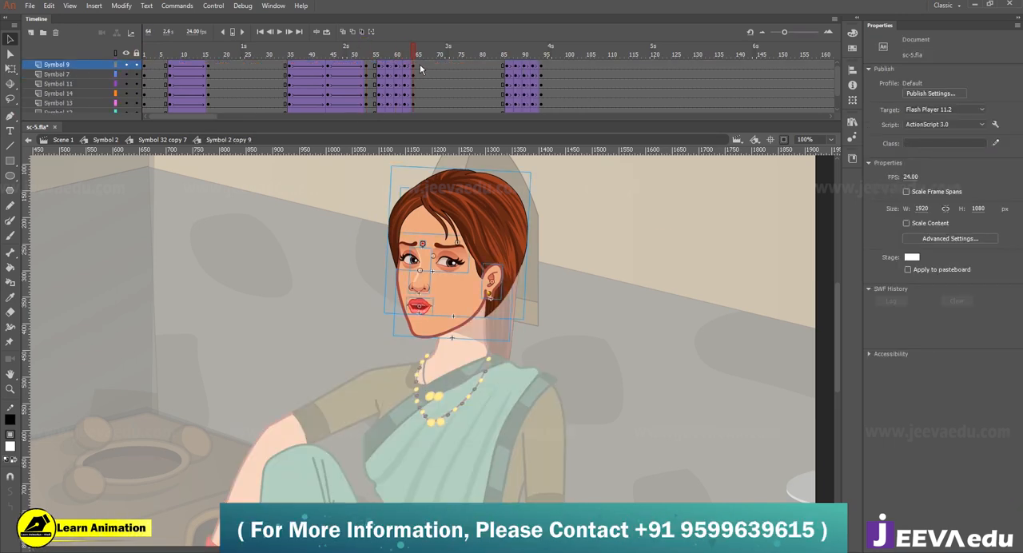
{"action": "left_click", "coordinate": [412, 59]}
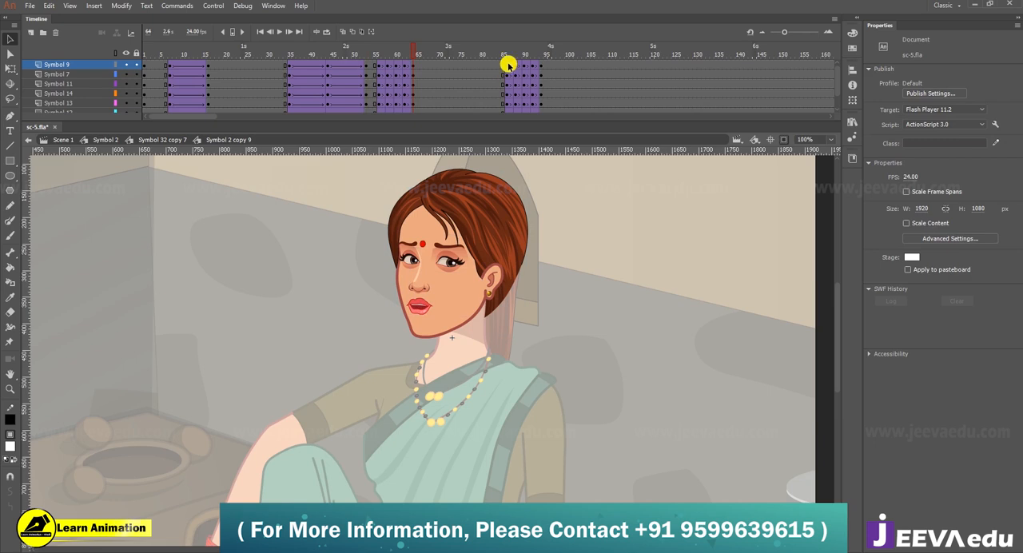
{"action": "left_click", "coordinate": [509, 67]}
{"action": "mouse_move", "coordinate": [510, 61]}
{"action": "left_mouse_down"}
{"action": "mouse_move", "coordinate": [536, 69]}
{"action": "mouse_move", "coordinate": [520, 69]}
{"action": "left_mouse_up"}
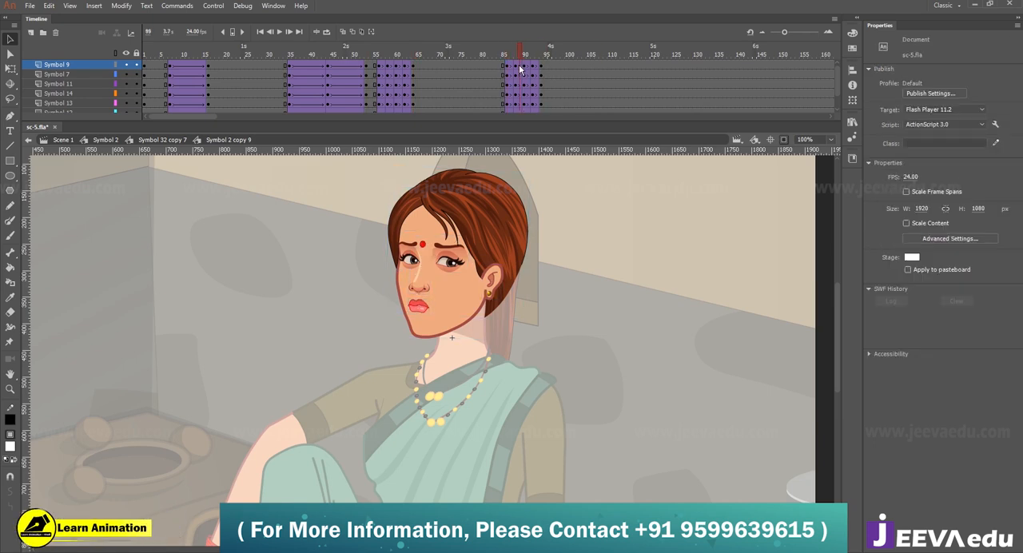
{"action": "key", "text": "Return"}
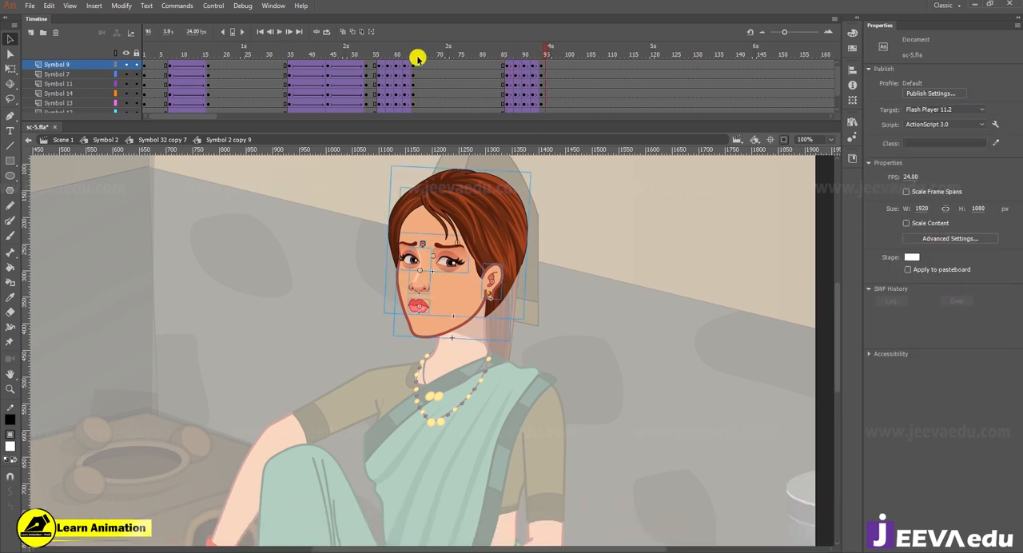
Step: Duplicate the head layers' animation from frames 35–53 to a new position starting at frame 101
{"action": "left_click_drag", "start_coordinate": [517, 60], "coordinate": [604, 73]}
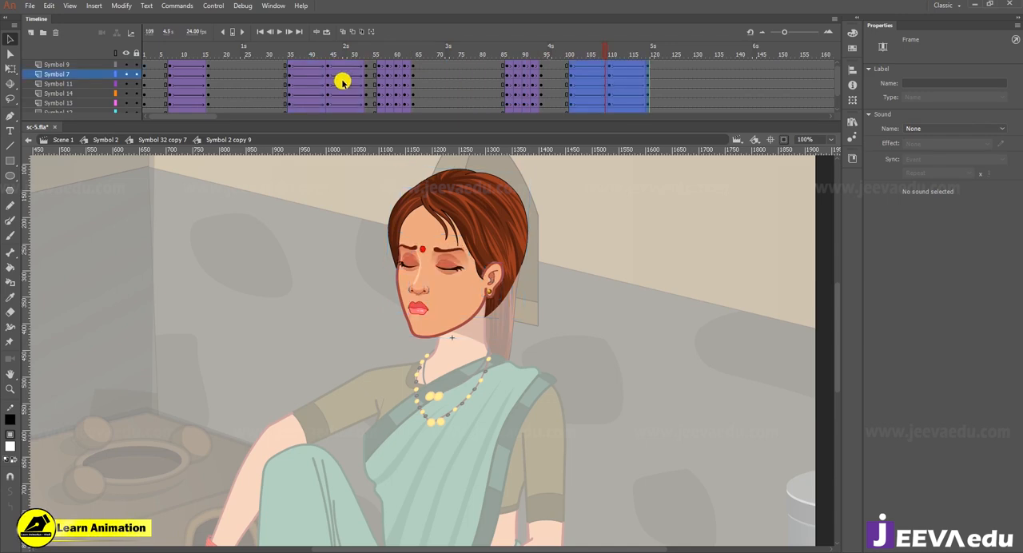
{"action": "left_click", "coordinate": [667, 83]}
{"action": "left_click", "coordinate": [571, 52]}
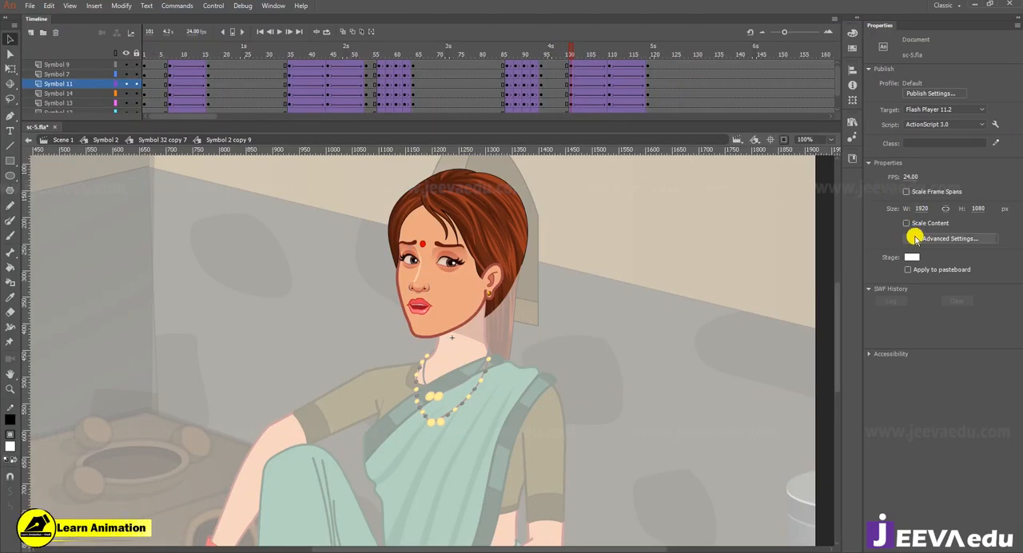
Step: Check the mouth's first loop frame at the copied frame 101 keyframe and compare it with frame 35 inside the mouth symbol
{"action": "left_click", "coordinate": [452, 275]}
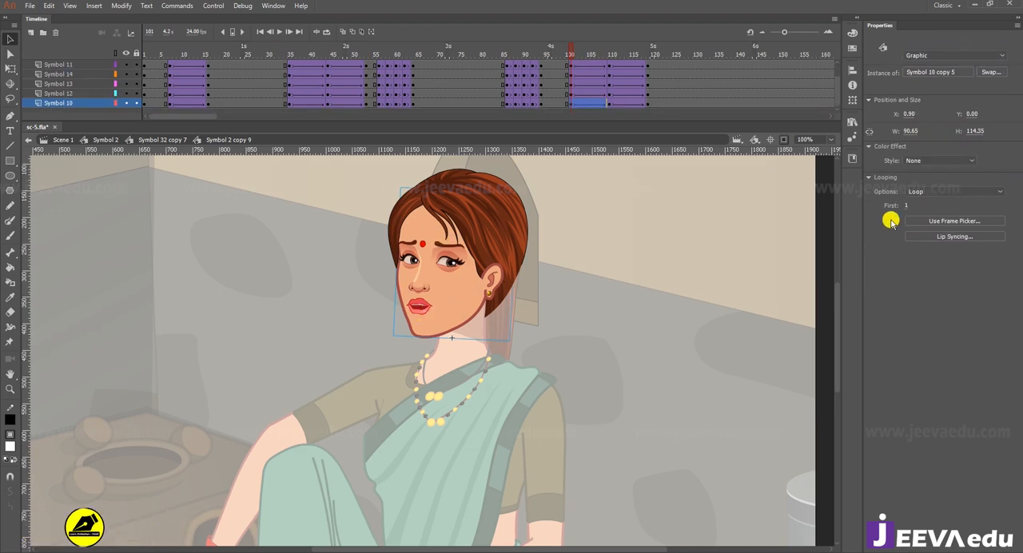
{"action": "left_click", "coordinate": [415, 304]}
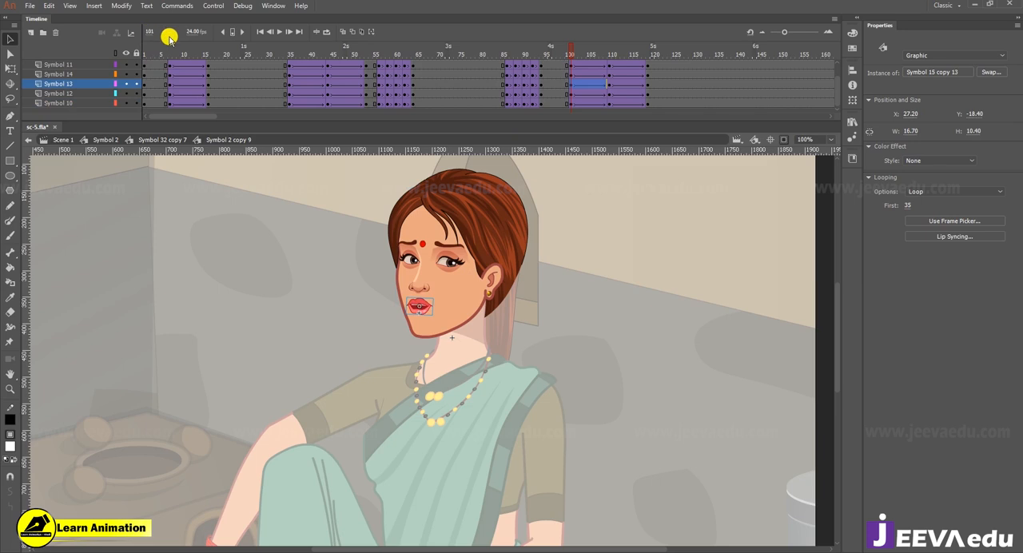
{"action": "double_click", "coordinate": [420, 308]}
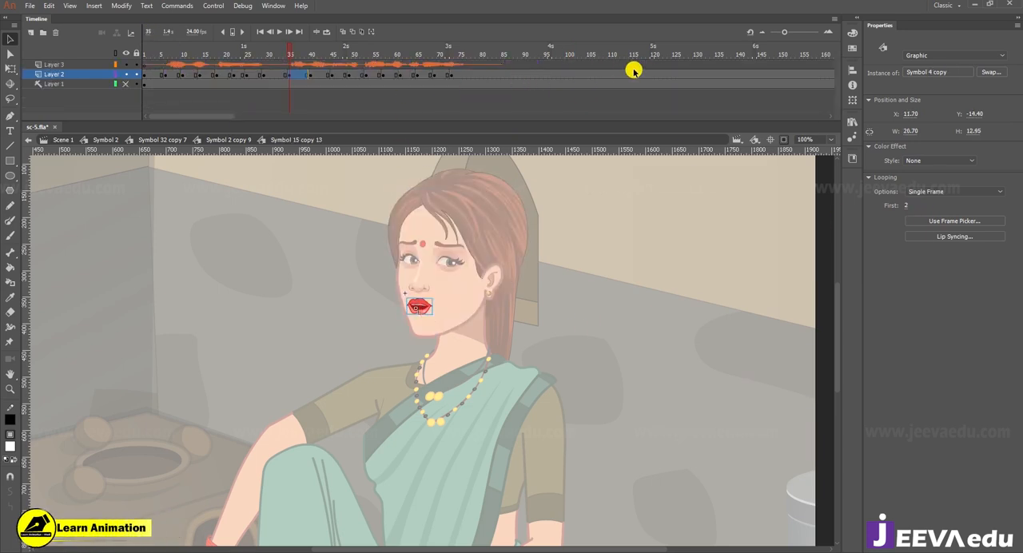
{"action": "double_click", "coordinate": [313, 249]}
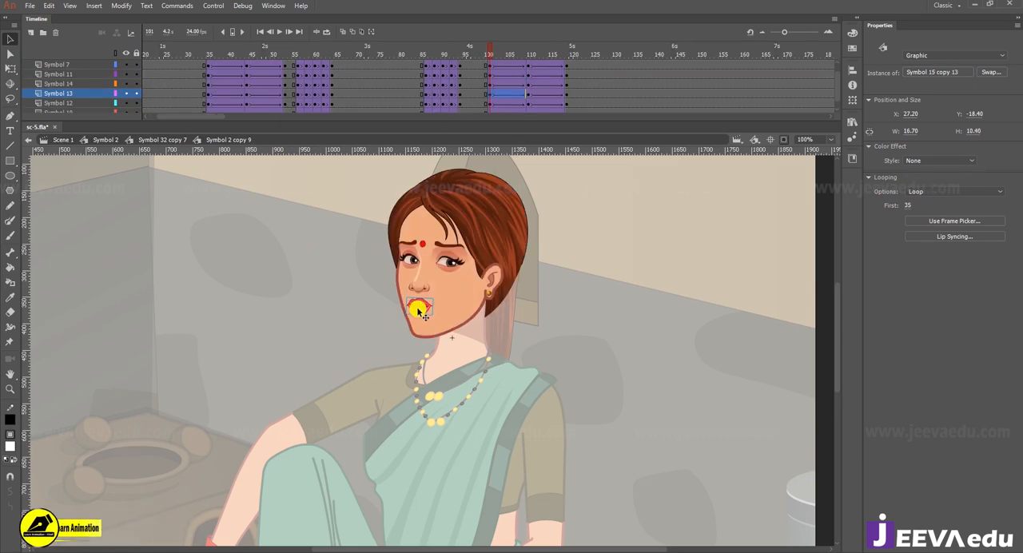
{"action": "left_click", "coordinate": [892, 252]}
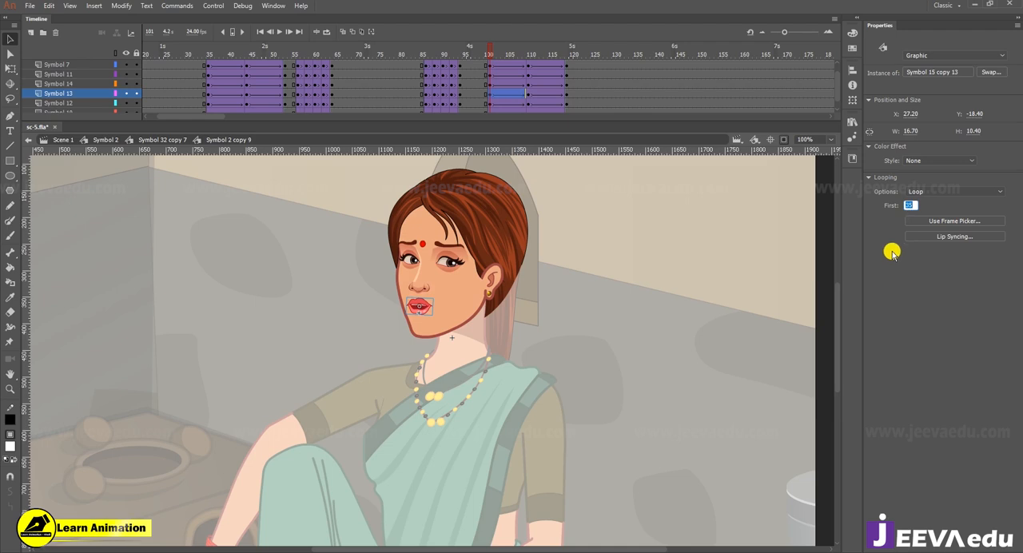
Step: Select every frame inside the head symbol, apply Synchronize Symbols, and check the mouth at frame 101
{"action": "left_click", "coordinate": [490, 95]}
{"action": "right_click", "coordinate": [491, 96]}
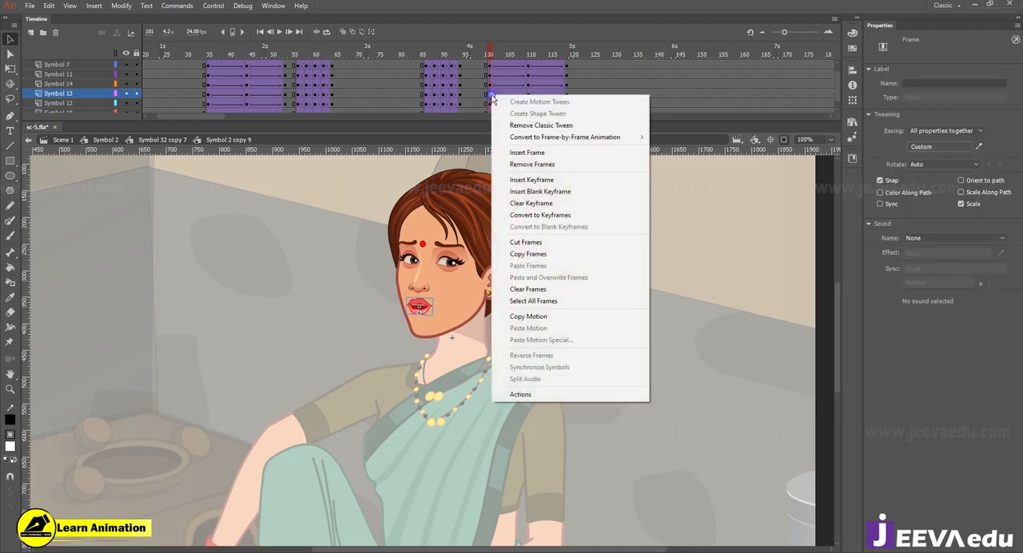
{"action": "left_click", "coordinate": [551, 295]}
{"action": "right_click", "coordinate": [490, 93]}
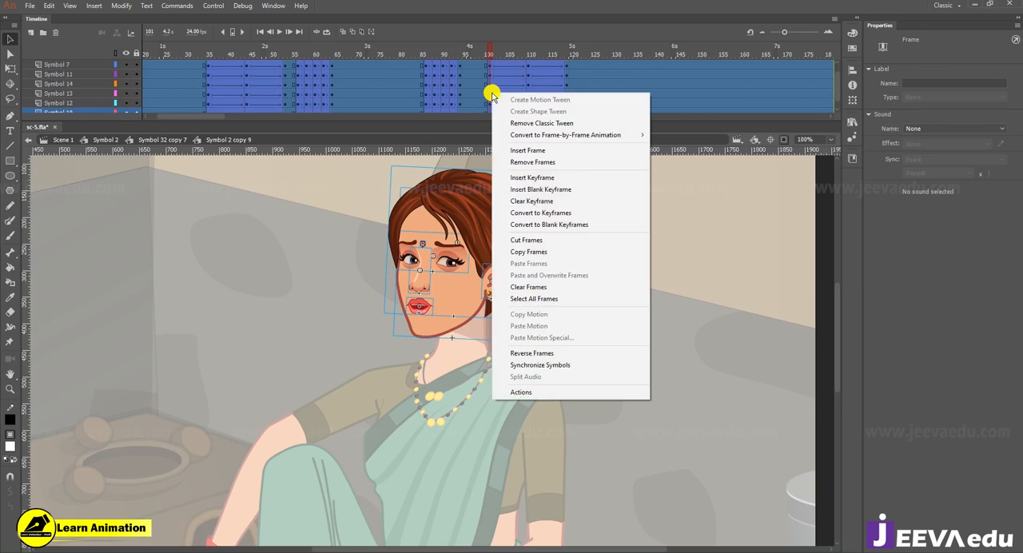
{"action": "left_click", "coordinate": [541, 366]}
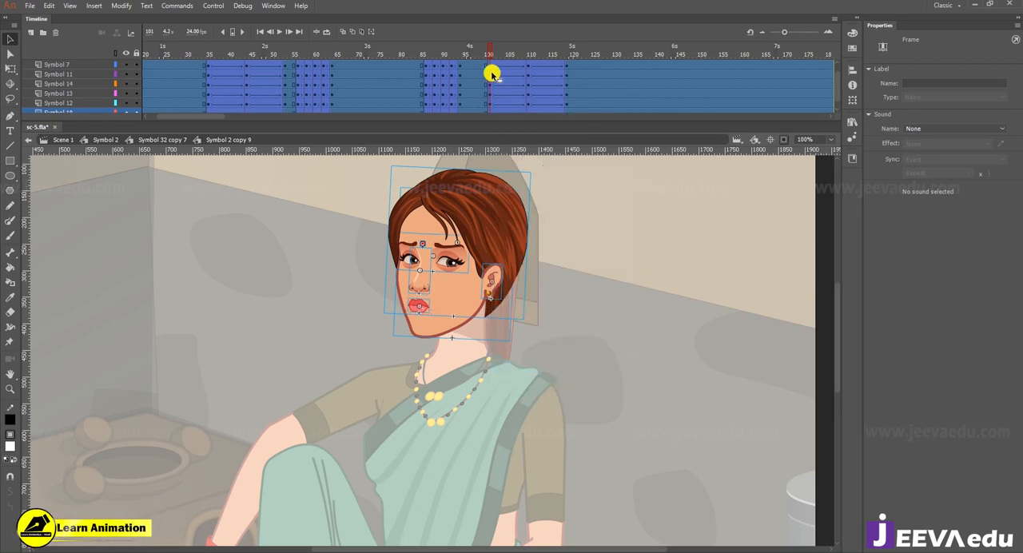
{"action": "left_click", "coordinate": [417, 306]}
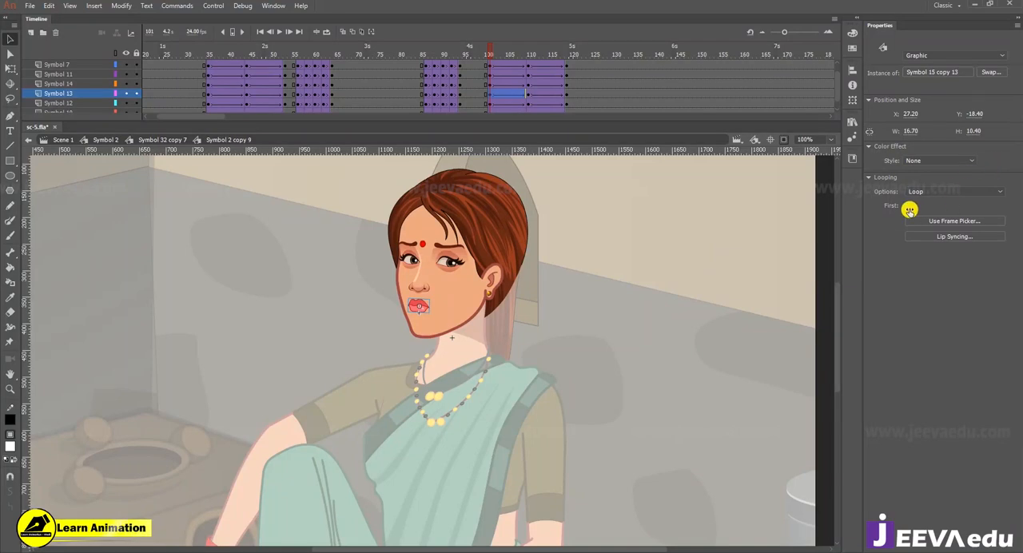
Step: Clear the copied keyframes on all head layers from frame 100 to 131
{"action": "left_click", "coordinate": [514, 50]}
{"action": "left_click_drag", "start_coordinate": [514, 53], "coordinate": [628, 187]}
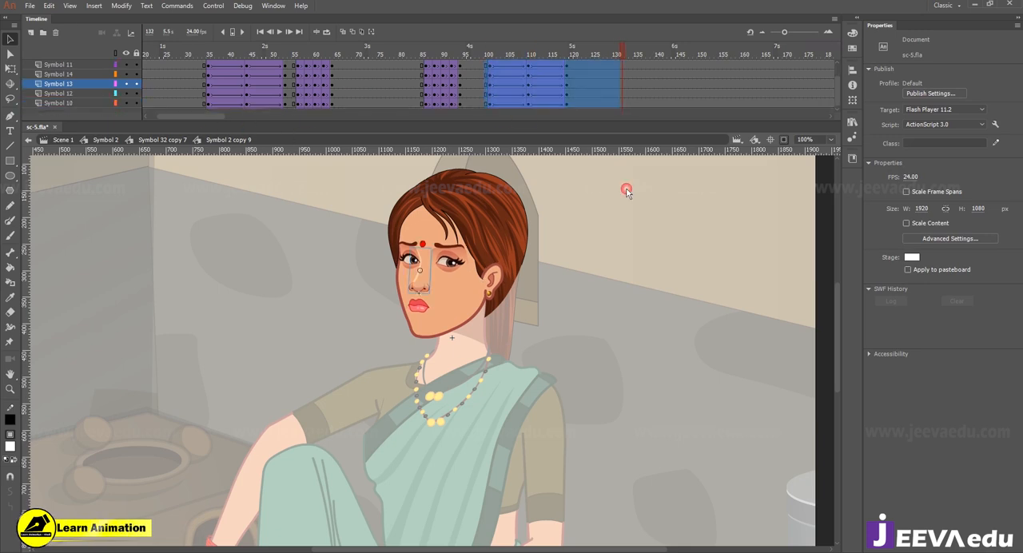
{"action": "right_click", "coordinate": [536, 90]}
{"action": "left_click", "coordinate": [559, 194]}
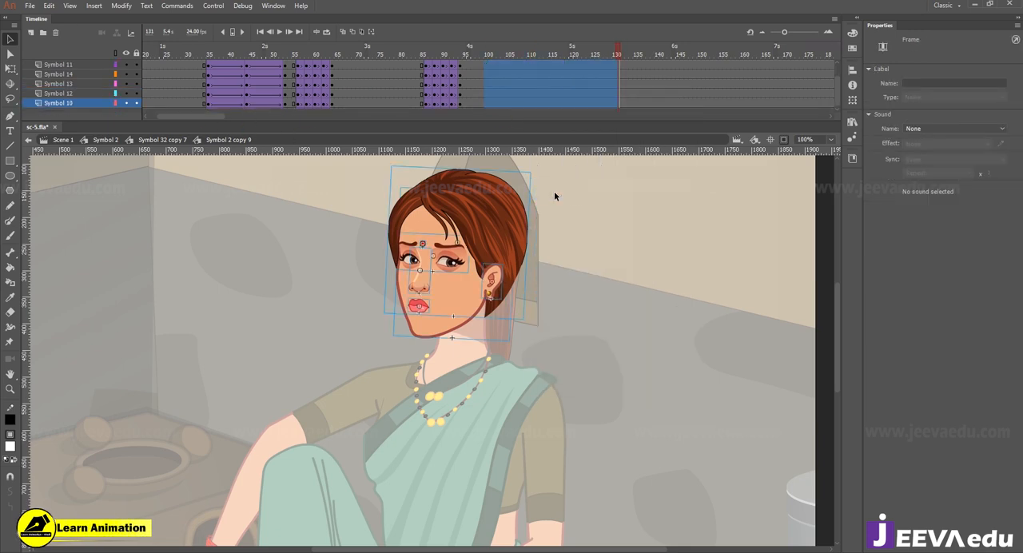
Step: Return to the woman's symbol at frame 1, then open the nested head symbol and select the mouth
{"action": "left_click", "coordinate": [161, 141]}
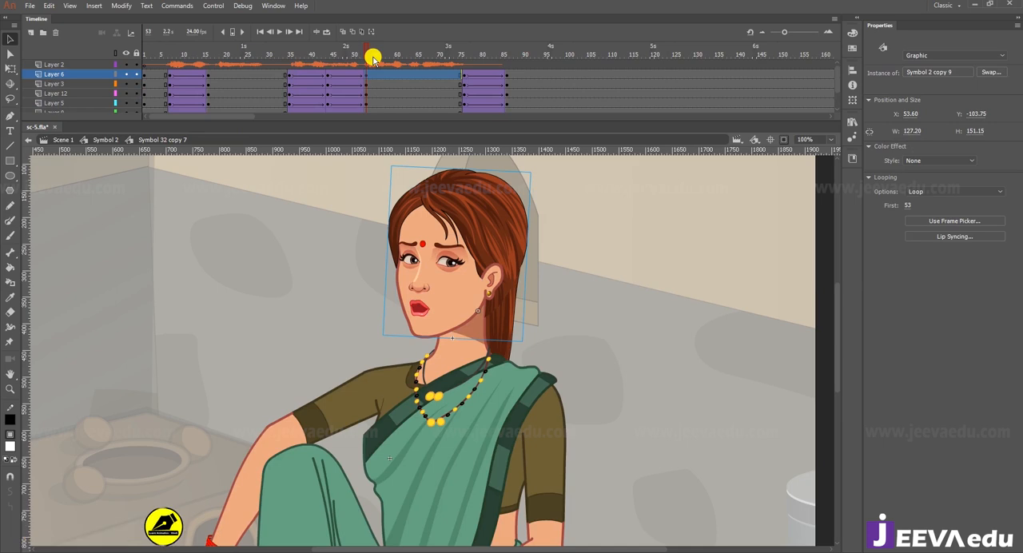
{"action": "left_click_drag", "start_coordinate": [370, 53], "coordinate": [80, 100]}
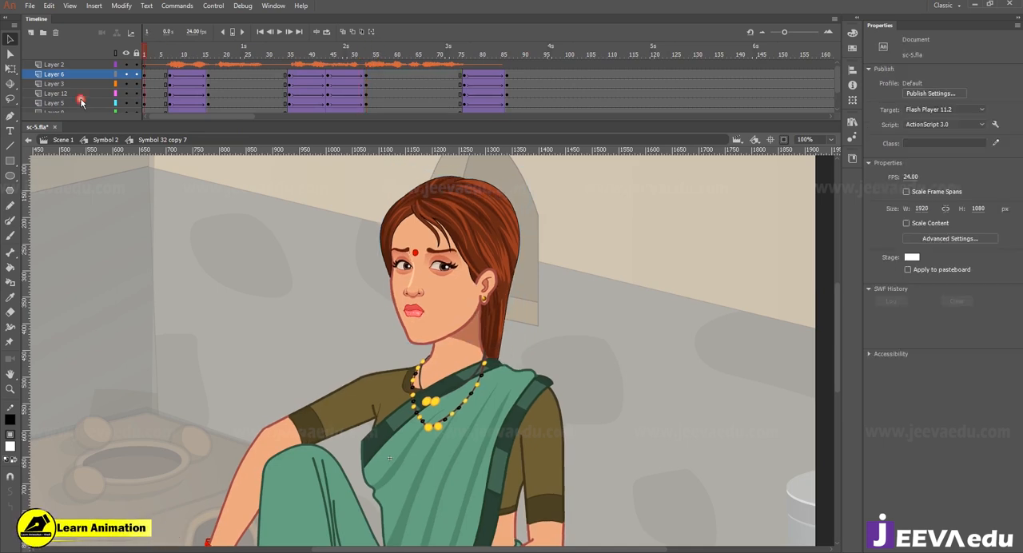
{"action": "key", "text": "z"}
{"action": "left_click", "coordinate": [311, 341], "text": "alt"}
{"action": "key", "text": "v"}
{"action": "left_click", "coordinate": [505, 425]}
{"action": "left_click", "coordinate": [492, 320]}
{"action": "key", "text": "z"}
{"action": "left_click", "coordinate": [488, 350]}
{"action": "left_click", "coordinate": [488, 350]}
{"action": "key", "text": "v"}
{"action": "left_click_drag", "start_coordinate": [395, 349], "coordinate": [491, 362]}
{"action": "left_click", "coordinate": [424, 345]}
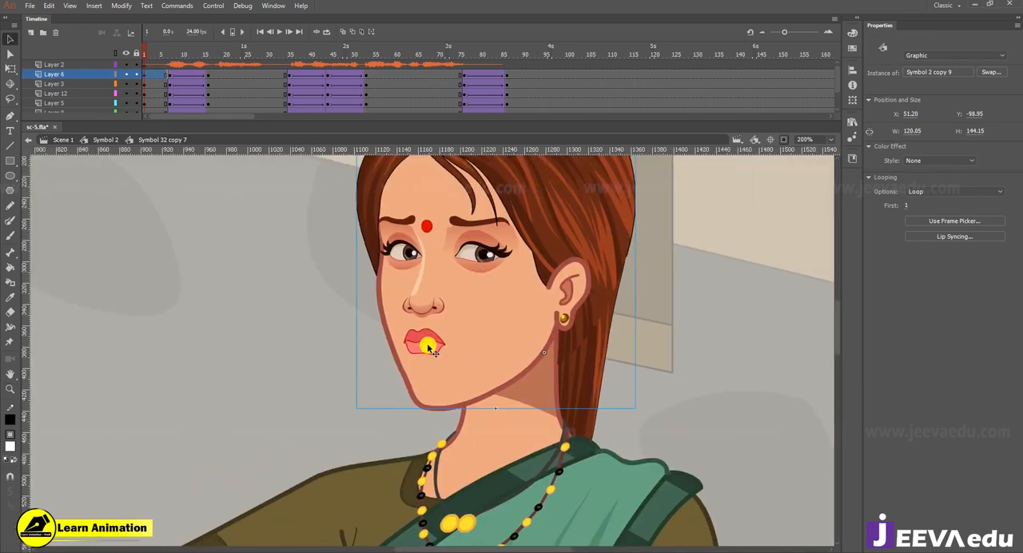
{"action": "double_click", "coordinate": [429, 348]}
{"action": "left_click", "coordinate": [430, 349]}
{"action": "key", "text": "z"}
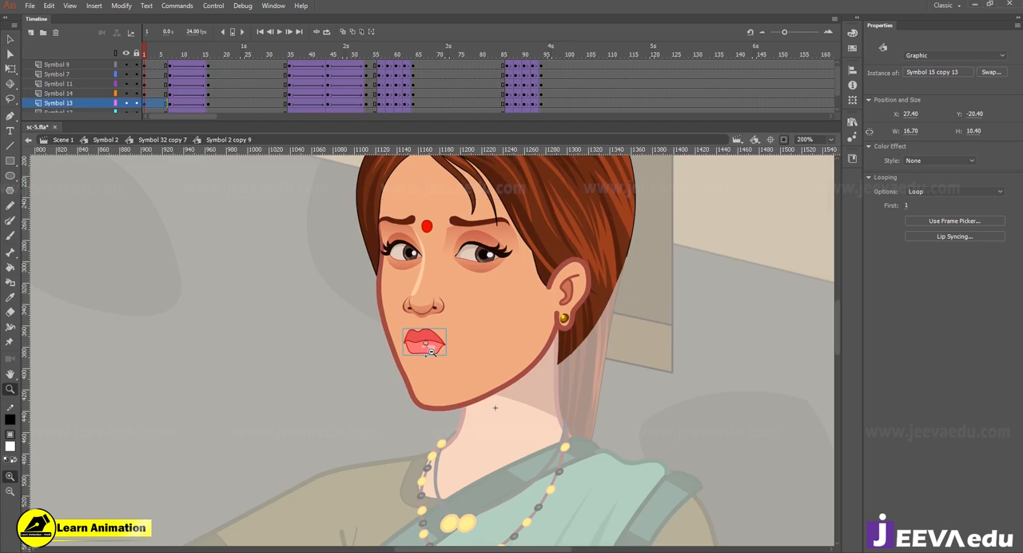
Step: Open the nested mouth symbol to view its lip-sync keyframes and voice layer, then return to the head symbol
{"action": "left_click", "coordinate": [434, 356], "text": "alt"}
{"action": "key", "text": "v"}
{"action": "left_click", "coordinate": [433, 359]}
{"action": "double_click", "coordinate": [431, 355]}
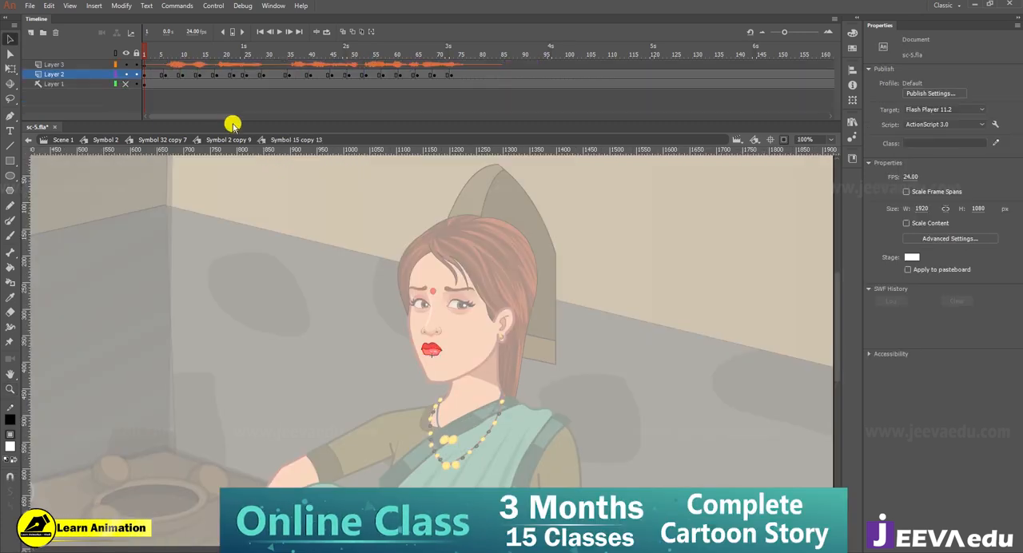
{"action": "double_click", "coordinate": [305, 341]}
Step: Convert the mouth at frame 1 into a new Graphic symbol and open that symbol for editing
{"action": "left_click", "coordinate": [433, 352]}
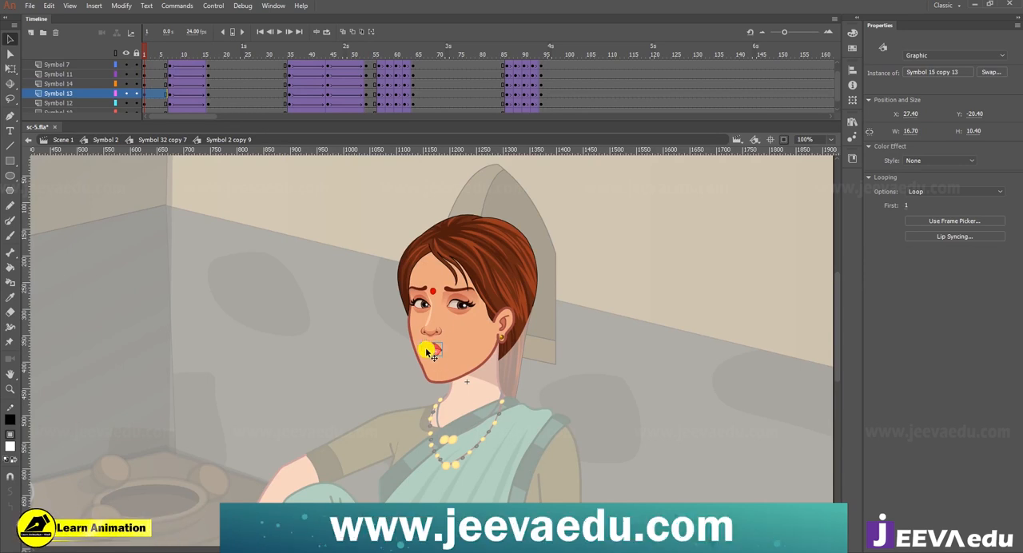
{"action": "key", "text": "F8"}
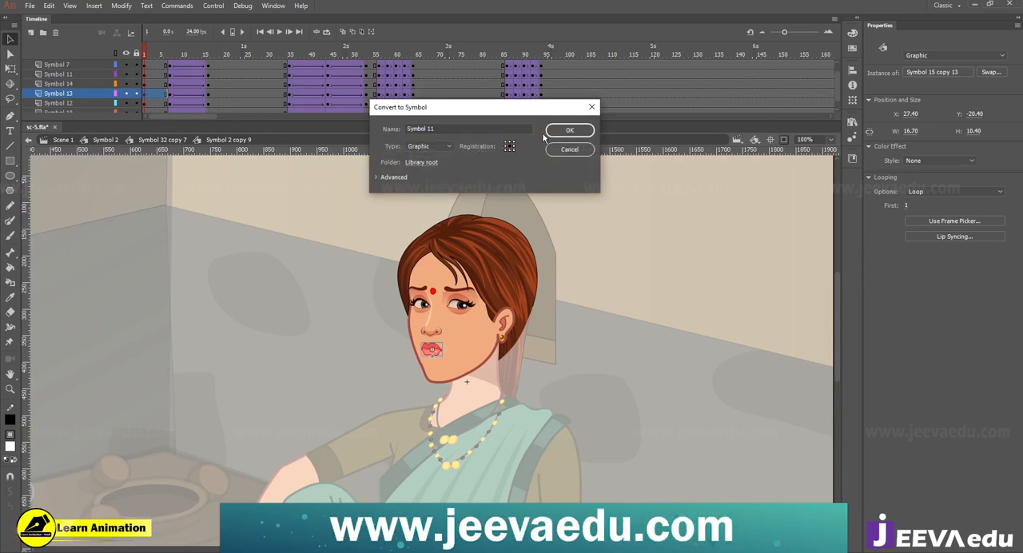
{"action": "left_click", "coordinate": [562, 130]}
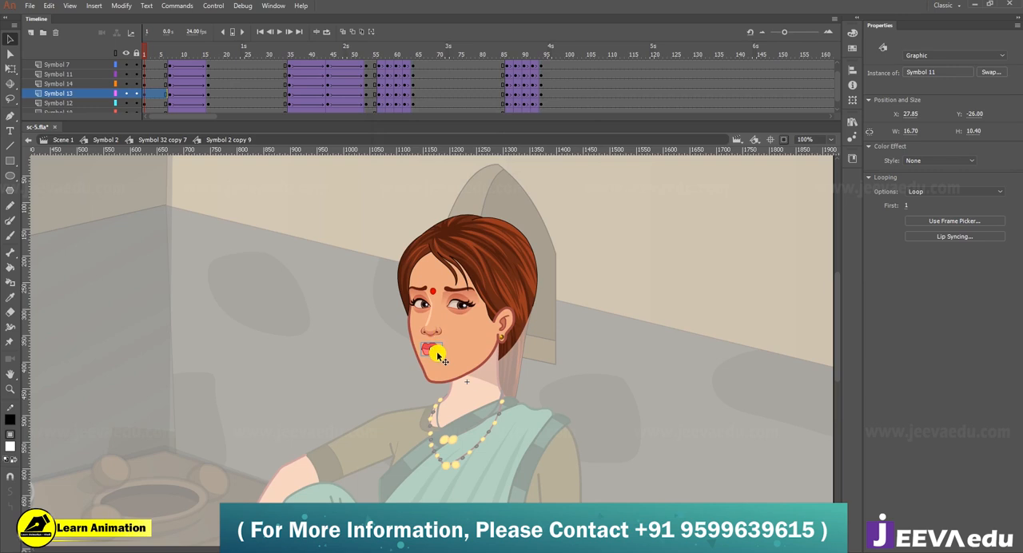
{"action": "key", "text": "ctrl+="}
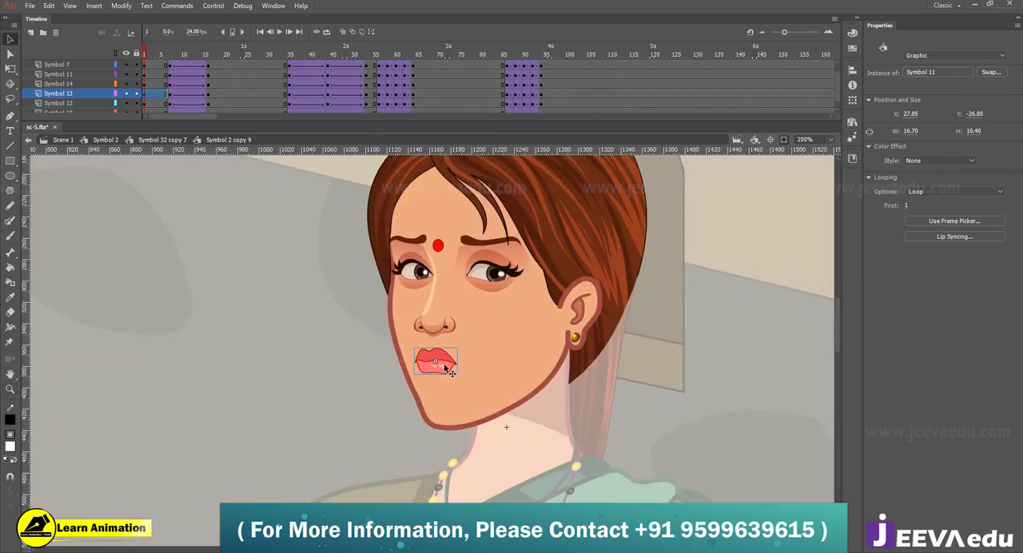
{"action": "double_click", "coordinate": [435, 361]}
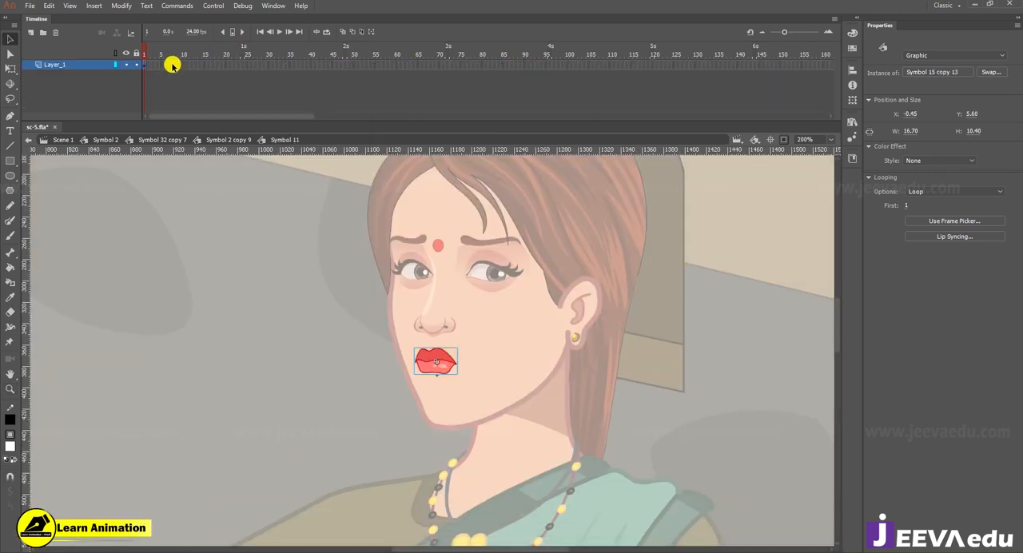
Step: Extend the new mouth symbol's frames to frame 13, preview the mouth shapes, and return to the head symbol
{"action": "left_click_drag", "start_coordinate": [164, 65], "coordinate": [196, 67]}
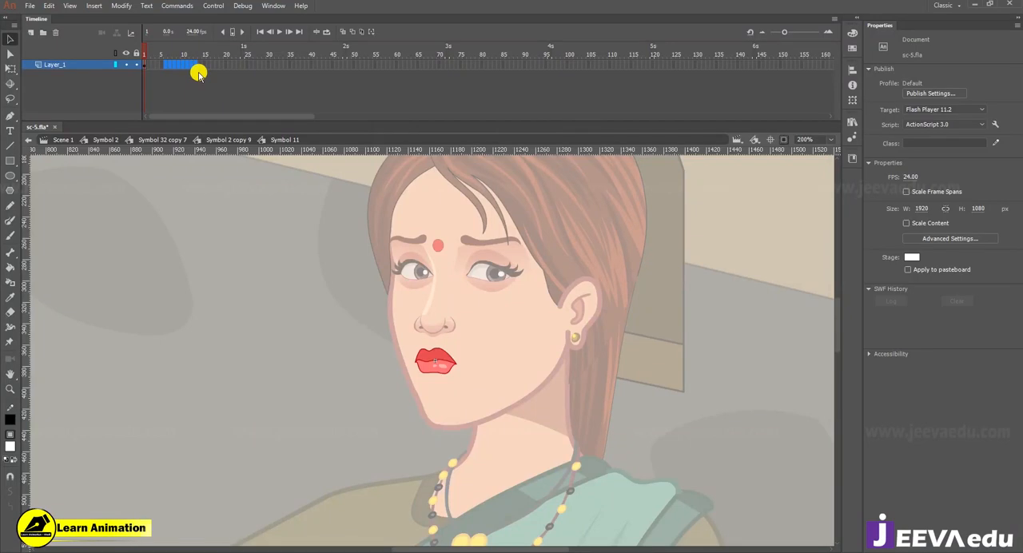
{"action": "left_click", "coordinate": [197, 67]}
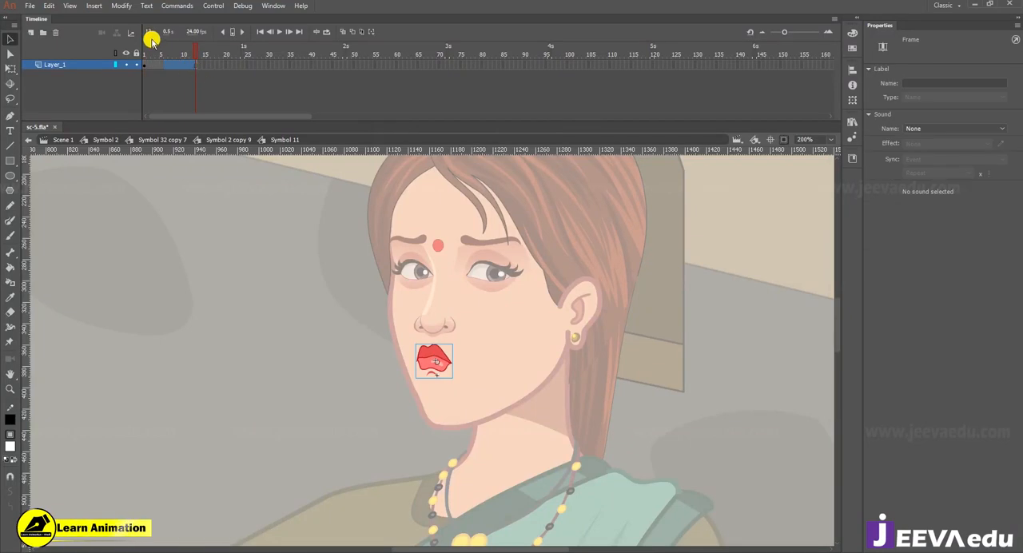
{"action": "left_click_drag", "start_coordinate": [196, 55], "coordinate": [158, 53]}
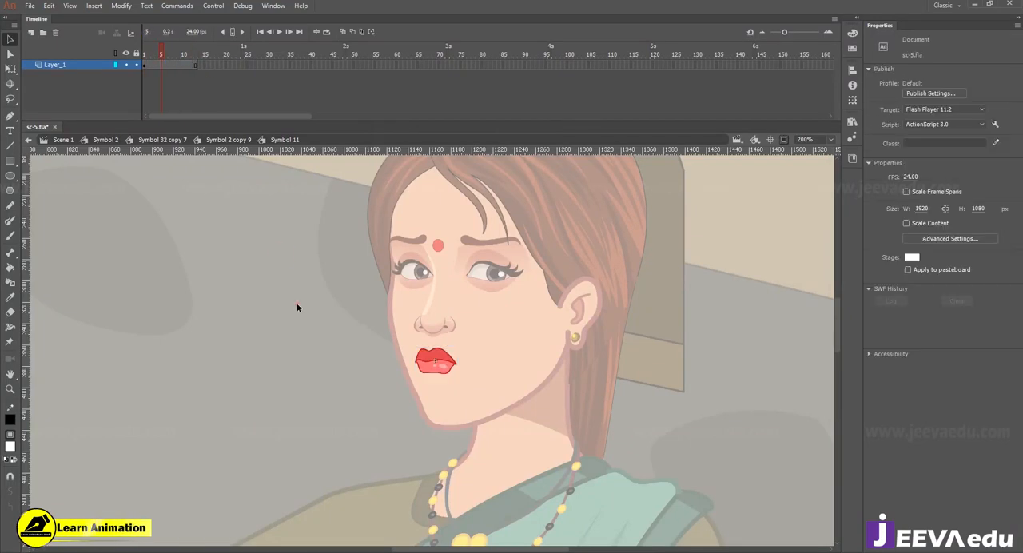
{"action": "double_click", "coordinate": [392, 377]}
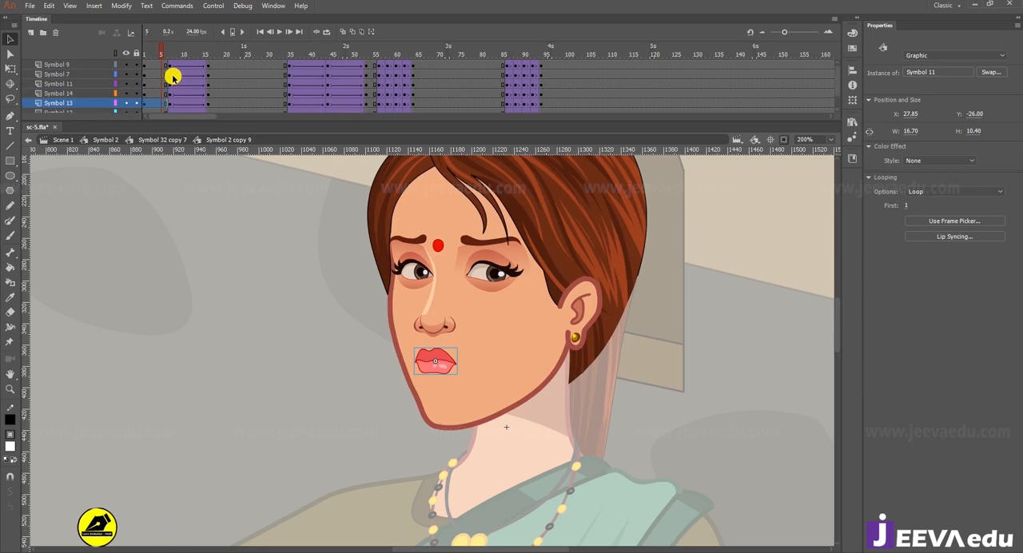
Step: Clear the keyframes on all head layers from frame 5 to 113 and select the mouth at frame 1
{"action": "left_click_drag", "start_coordinate": [160, 64], "coordinate": [622, 103]}
{"action": "right_click", "coordinate": [532, 93]}
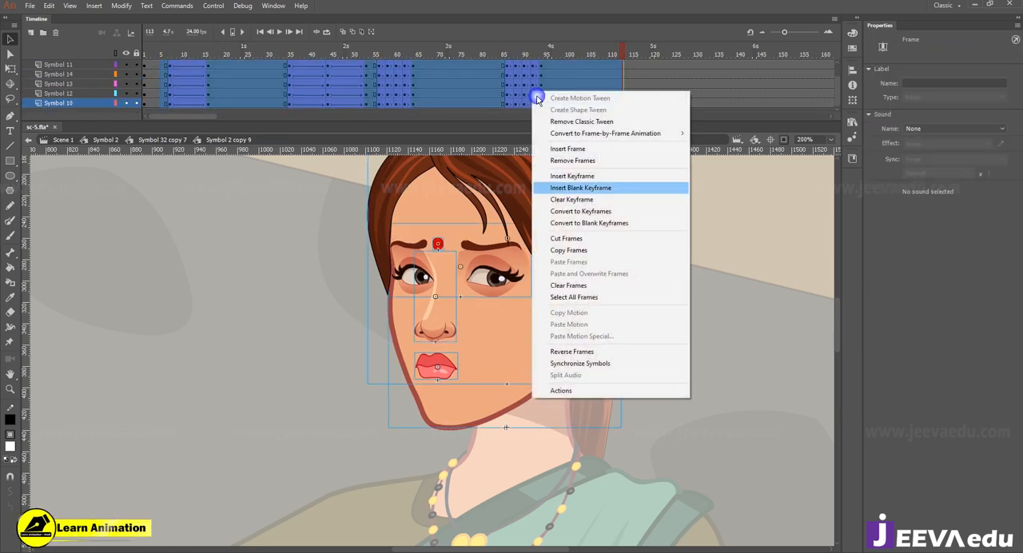
{"action": "left_click", "coordinate": [569, 200]}
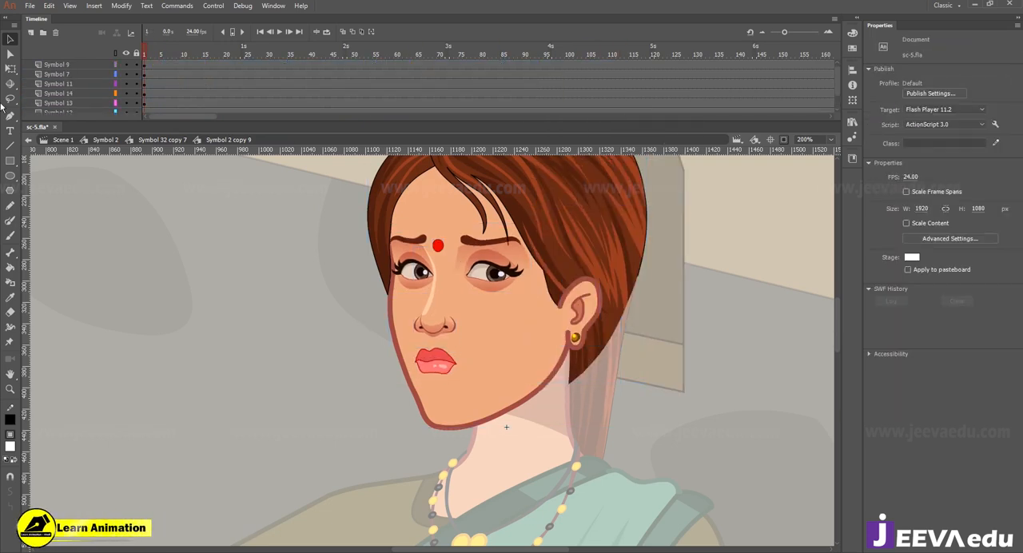
{"action": "left_click", "coordinate": [430, 365]}
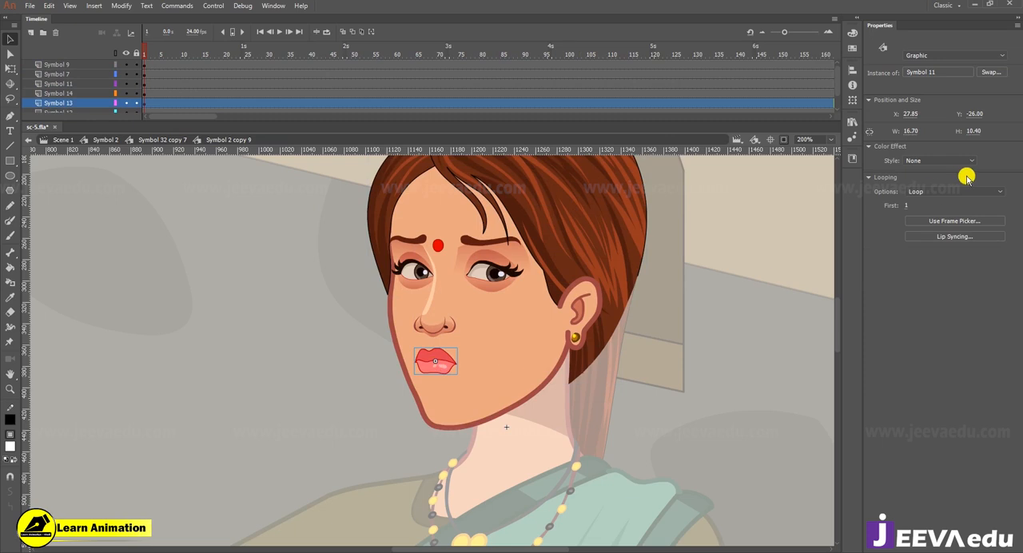
Step: Insert keyframes on all head layers at frames 49 and 57, and create classic tweens between them
{"action": "left_click_drag", "start_coordinate": [348, 65], "coordinate": [349, 112]}
{"action": "key", "text": "F6"}
{"action": "left_click_drag", "start_coordinate": [383, 67], "coordinate": [362, 34]}
{"action": "key", "text": "F6"}
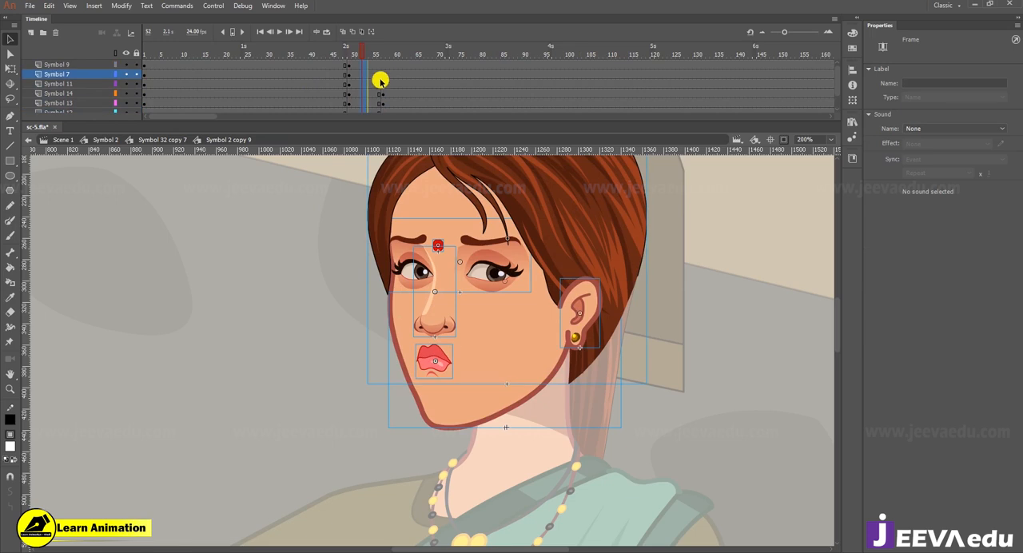
{"action": "left_click_drag", "start_coordinate": [382, 81], "coordinate": [365, 102]}
{"action": "key", "text": "F6"}
{"action": "right_click", "coordinate": [365, 100]}
{"action": "left_click", "coordinate": [380, 124]}
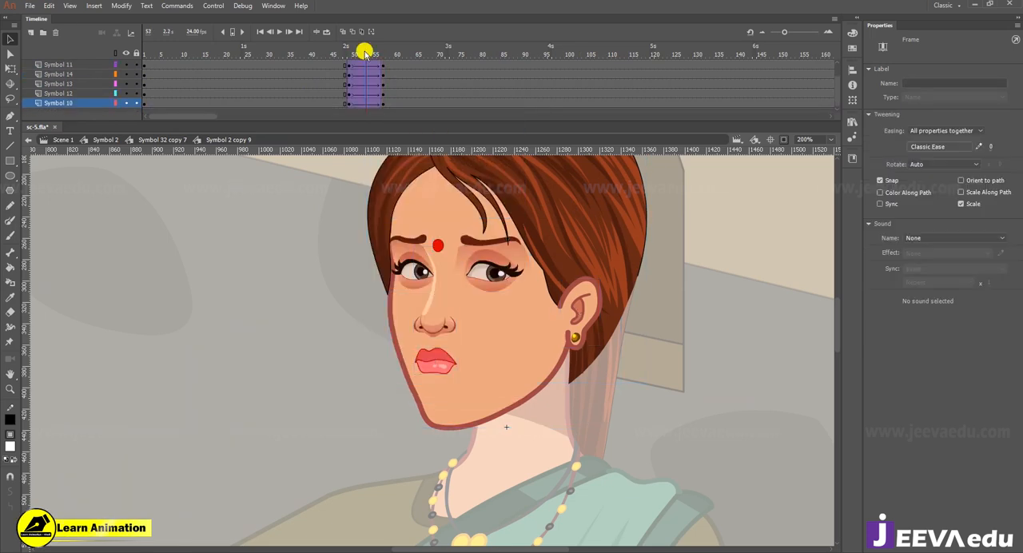
Step: Check the mouth at frame 49, and apply Synchronize Symbols to all frames of the head symbol
{"action": "left_click_drag", "start_coordinate": [364, 49], "coordinate": [348, 73]}
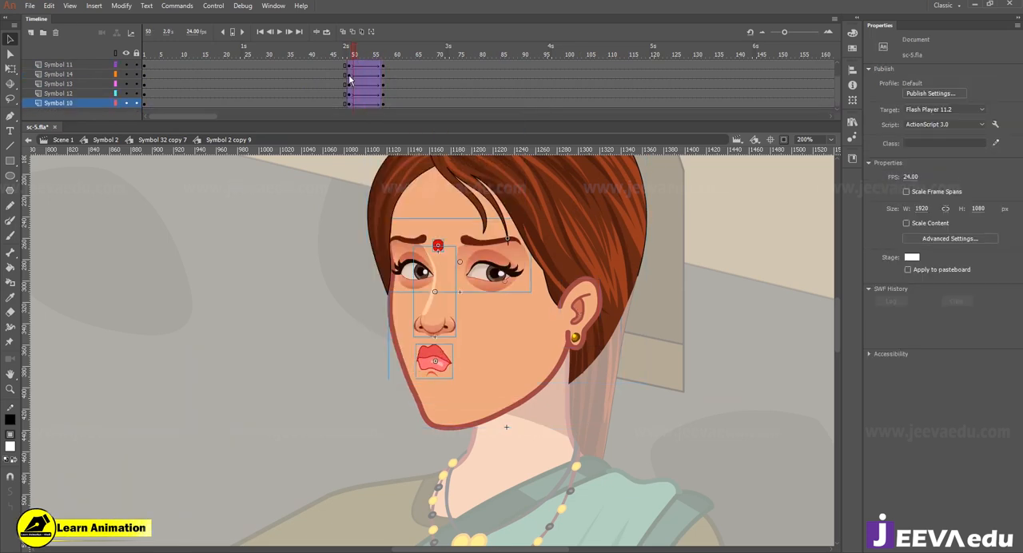
{"action": "left_click", "coordinate": [443, 361]}
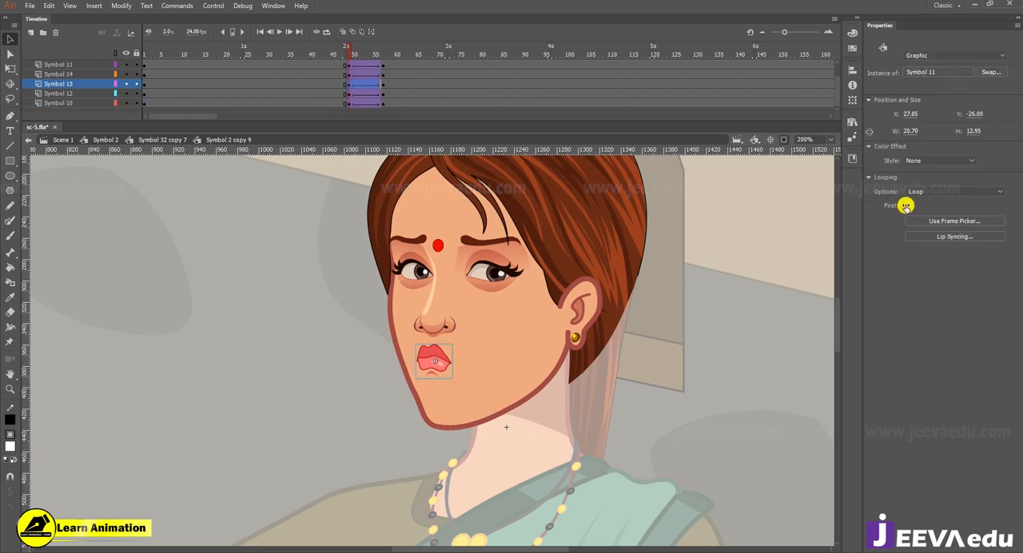
{"action": "right_click", "coordinate": [349, 86]}
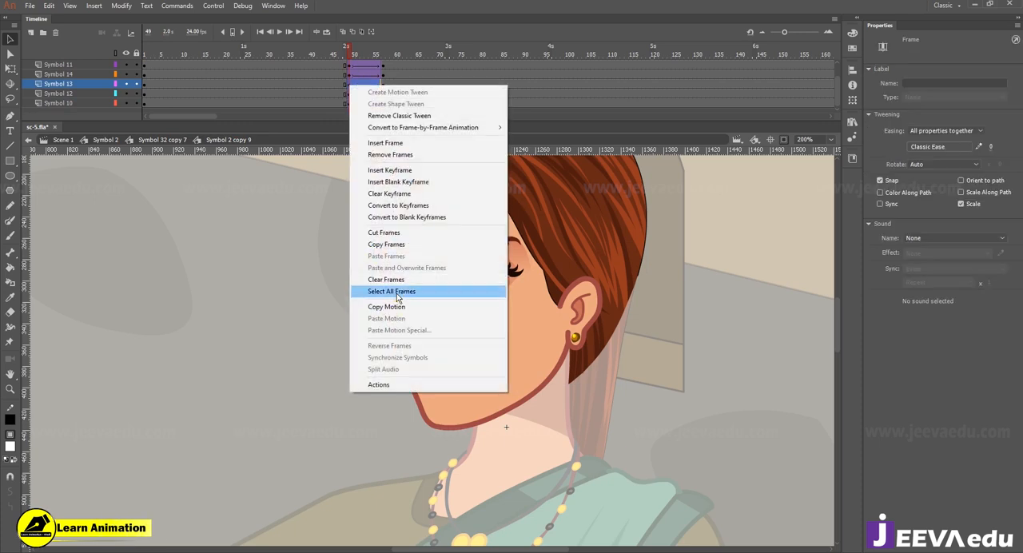
{"action": "left_click", "coordinate": [396, 290]}
{"action": "right_click", "coordinate": [359, 84]}
{"action": "left_click", "coordinate": [407, 354]}
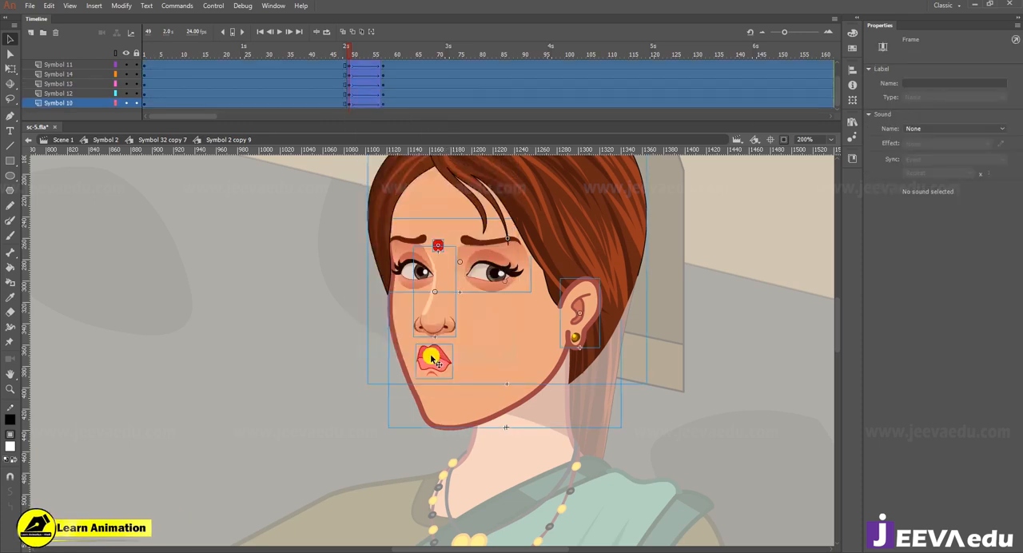
Step: Inspect the mouth's first loop frame at frame 49, view frame 10 inside the mouth symbol, and return to the head
{"action": "left_click", "coordinate": [428, 356]}
{"action": "left_click", "coordinate": [988, 199]}
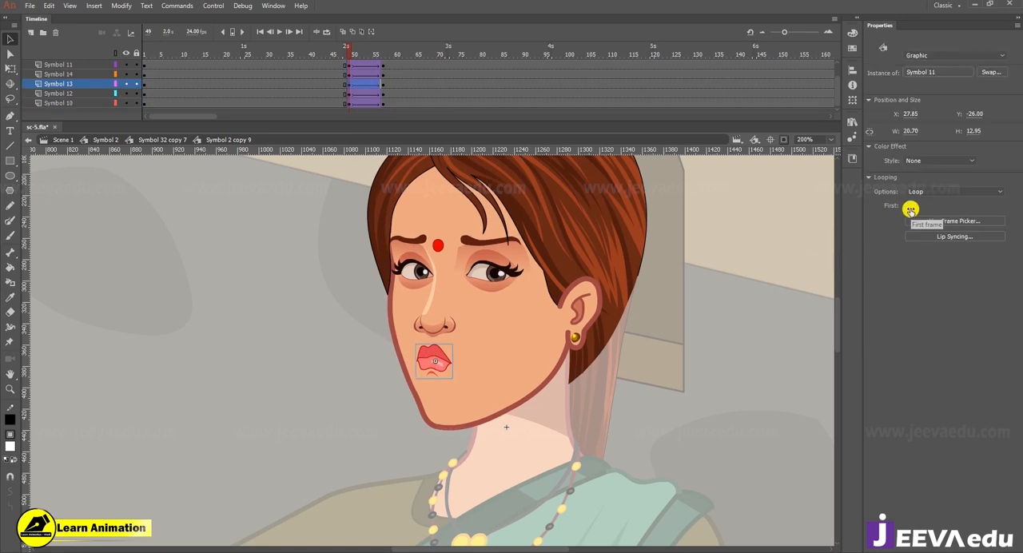
{"action": "double_click", "coordinate": [433, 367]}
{"action": "left_click", "coordinate": [183, 52]}
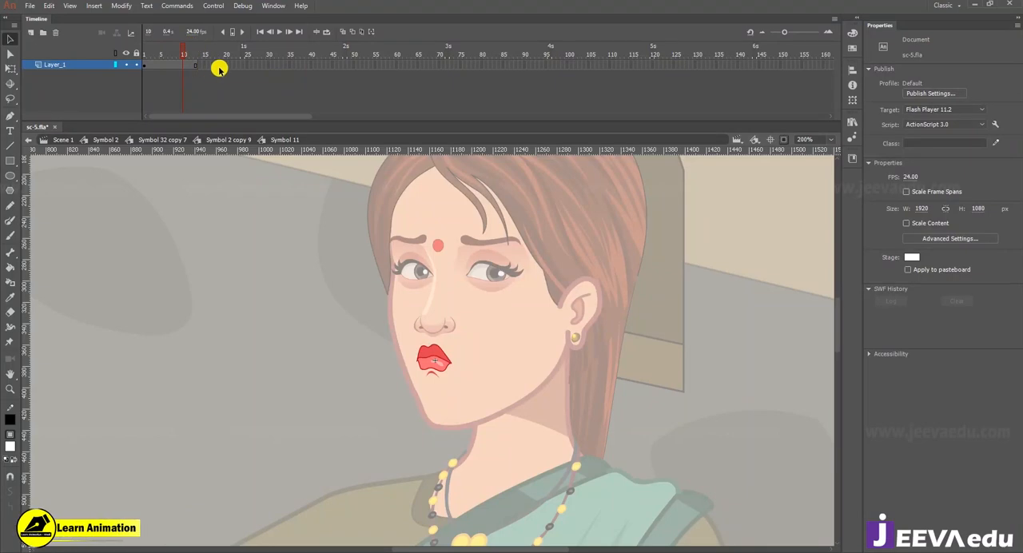
{"action": "double_click", "coordinate": [302, 337]}
Step: Compare the mouth's first loop frame at the second keyframe with the mouth at frame 1
{"action": "left_click_drag", "start_coordinate": [355, 55], "coordinate": [385, 83]}
{"action": "left_click", "coordinate": [435, 373]}
{"action": "left_click", "coordinate": [914, 210]}
{"action": "left_click", "coordinate": [187, 65]}
{"action": "left_click_drag", "start_coordinate": [186, 54], "coordinate": [112, 71]}
{"action": "left_click", "coordinate": [445, 361]}
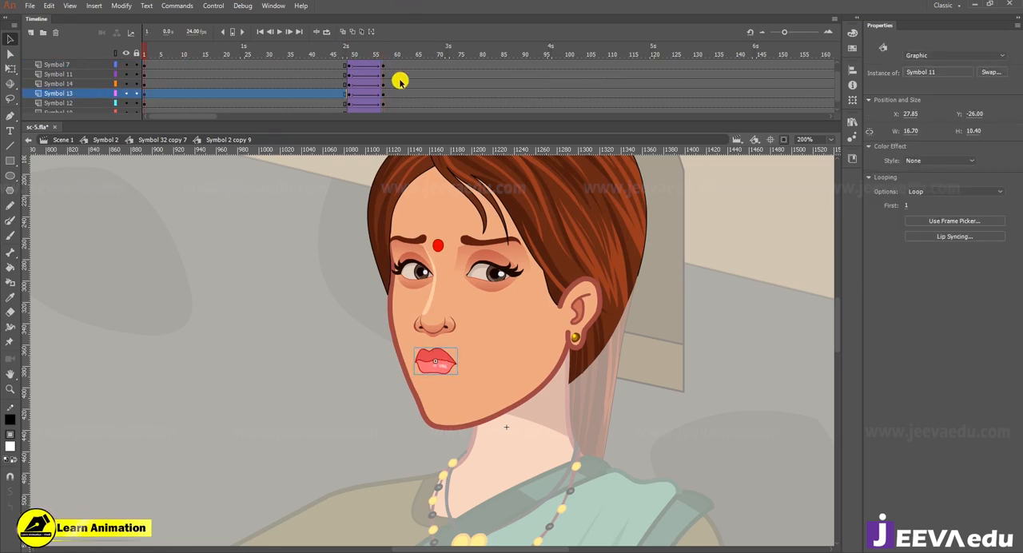
Step: Select the mouth at frame 57 and set its first loop frame to 13
{"action": "left_click", "coordinate": [395, 75]}
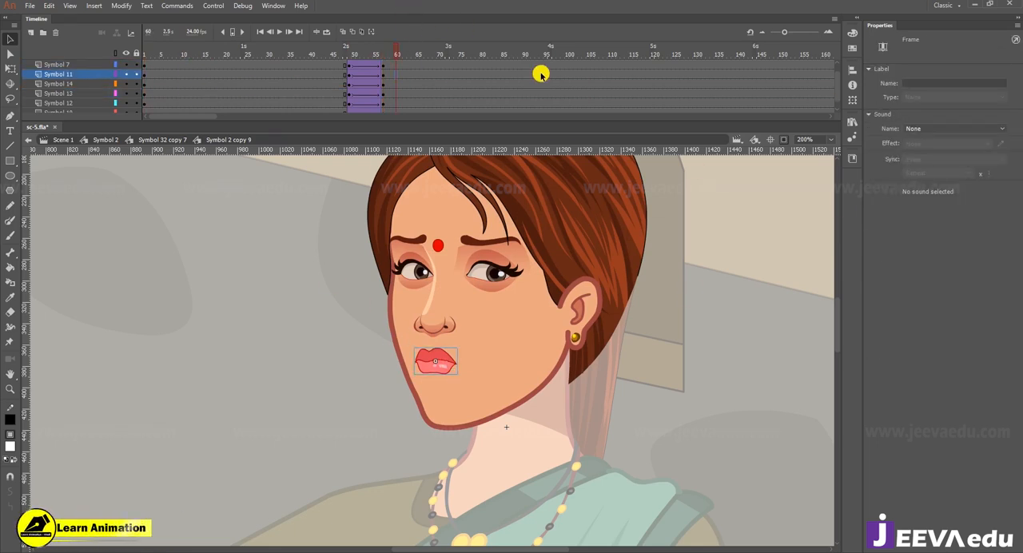
{"action": "left_click", "coordinate": [383, 93]}
{"action": "left_click", "coordinate": [429, 376]}
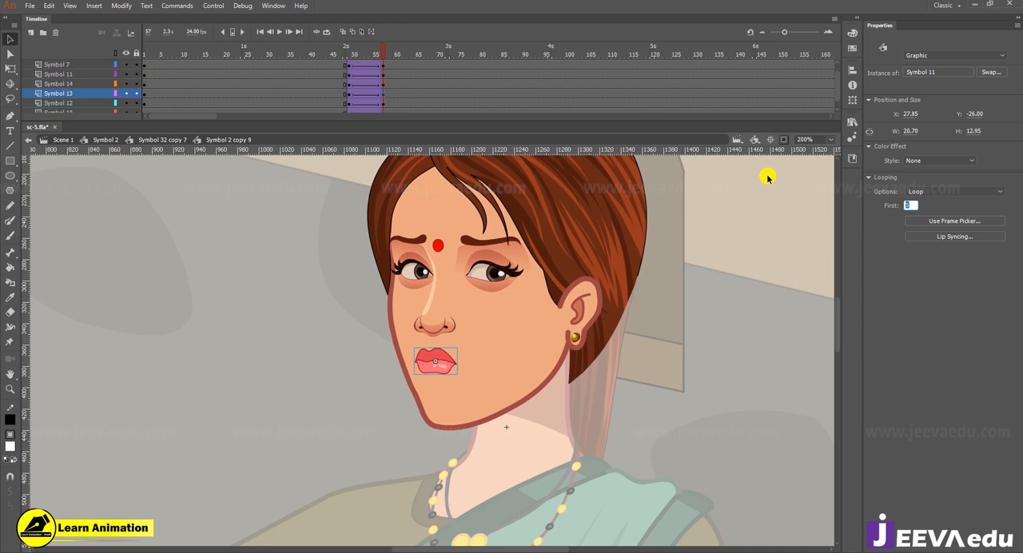
{"action": "type", "text": "13"}
{"action": "key", "text": "Return"}
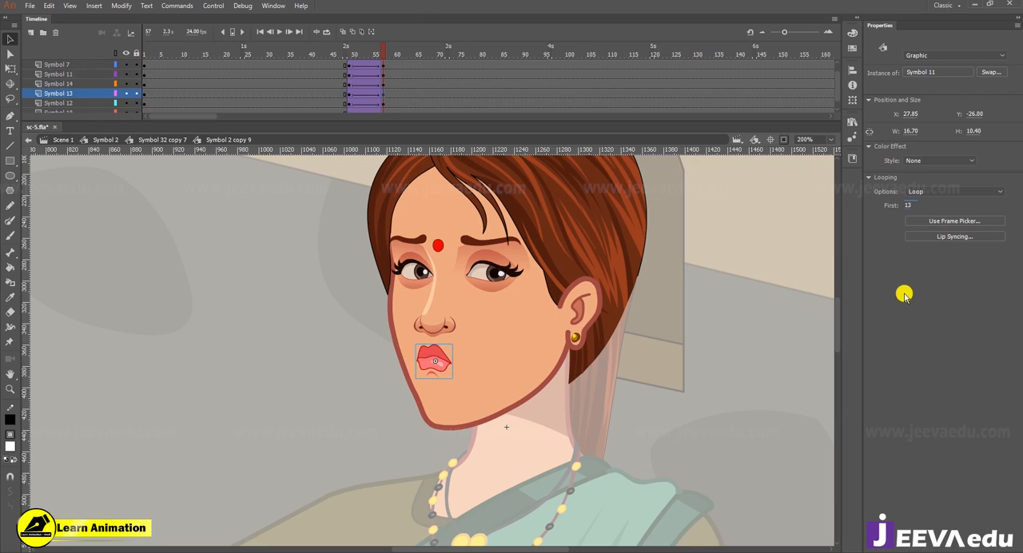
Step: Extend the frames inside the mouth symbol to about frame 155, and return to the head symbol near its second keyframe
{"action": "double_click", "coordinate": [431, 368]}
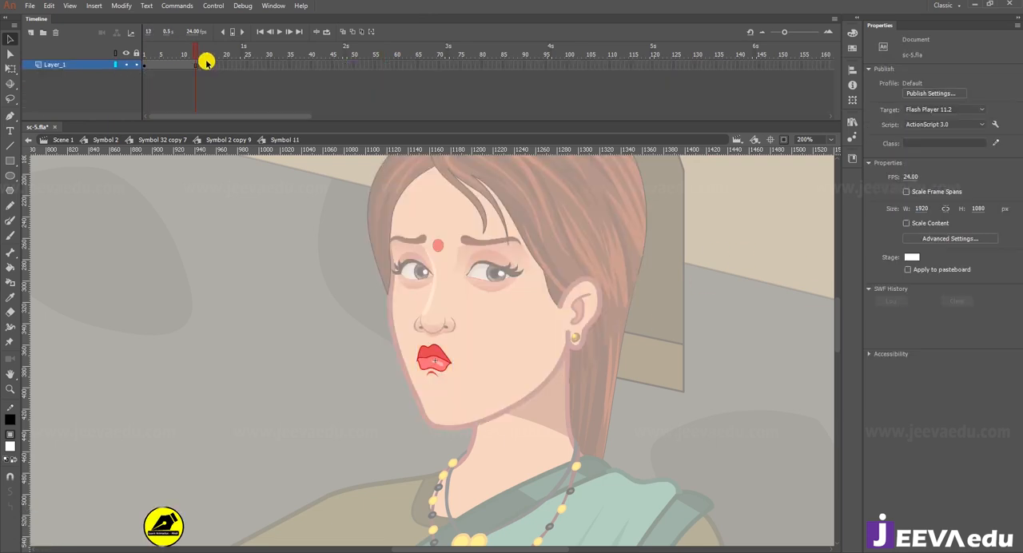
{"action": "left_click_drag", "start_coordinate": [225, 64], "coordinate": [507, 80]}
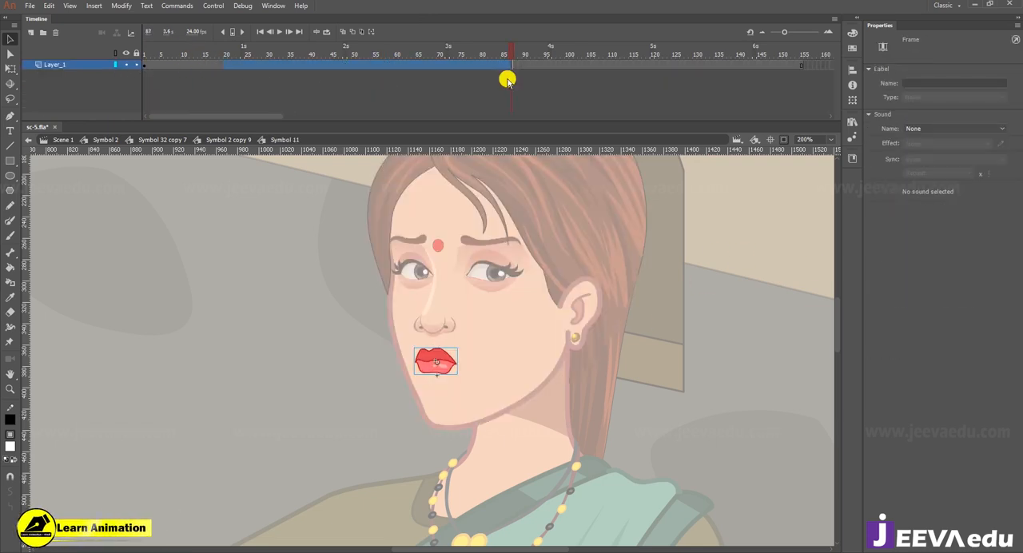
{"action": "double_click", "coordinate": [546, 316]}
{"action": "left_click_drag", "start_coordinate": [463, 52], "coordinate": [257, 56]}
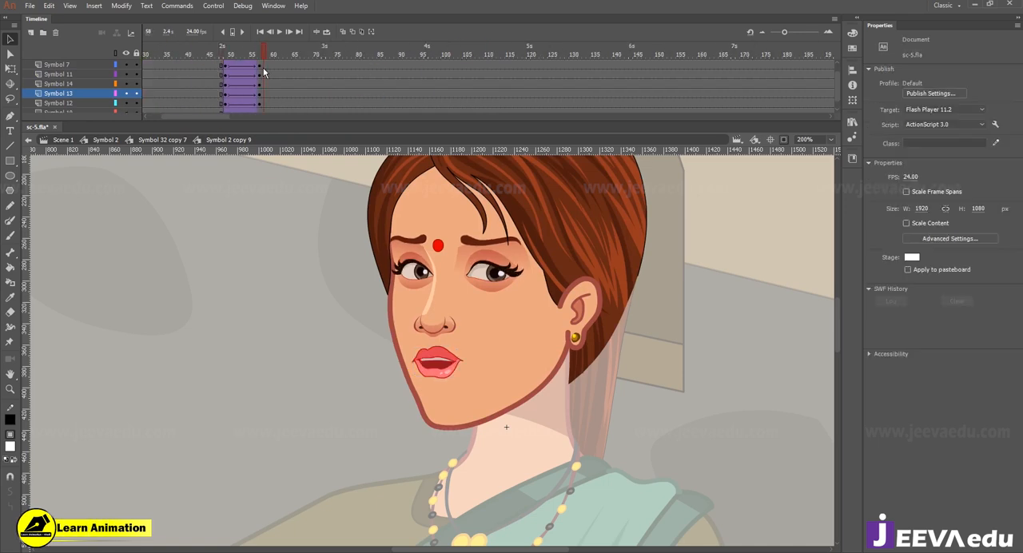
Step: Select all frames of the head symbol, apply Synchronize Symbols, and select the mouth at frame 57
{"action": "right_click", "coordinate": [260, 66]}
{"action": "left_click", "coordinate": [294, 276]}
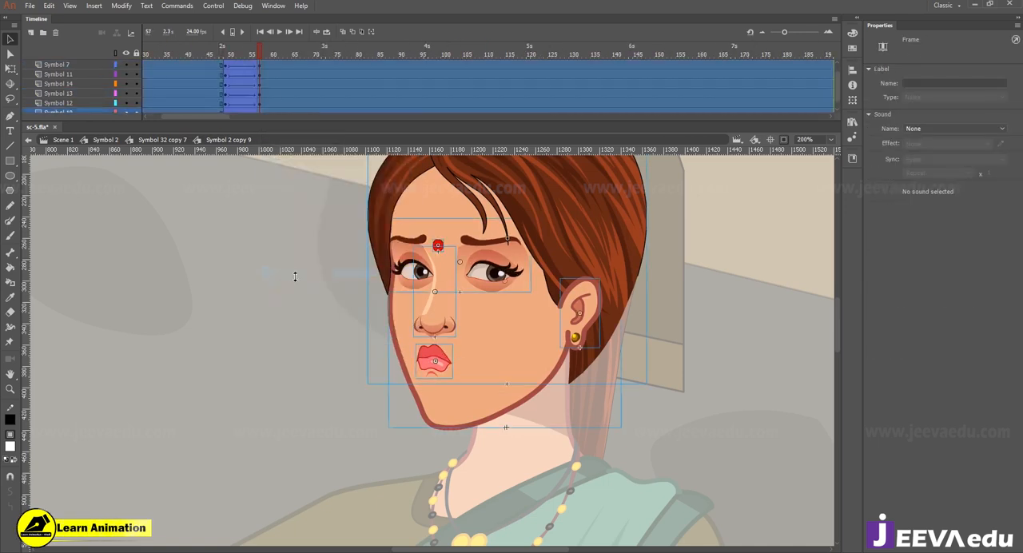
{"action": "right_click", "coordinate": [257, 86]}
{"action": "left_click", "coordinate": [303, 360]}
{"action": "left_click", "coordinate": [402, 348]}
{"action": "left_click", "coordinate": [413, 336]}
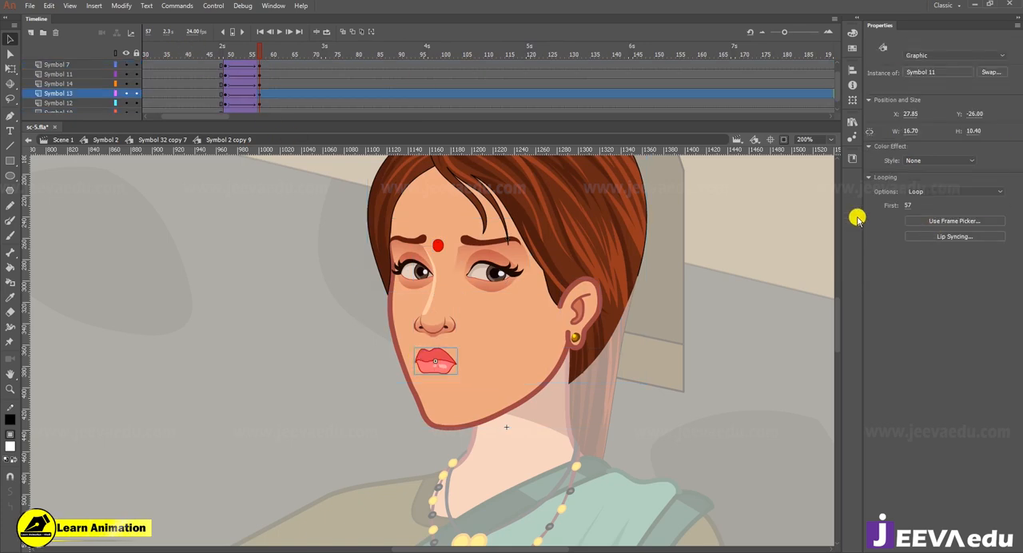
Step: Return to the woman's symbol and set the head's first loop frame to 10 at frame 1
{"action": "left_click", "coordinate": [138, 140]}
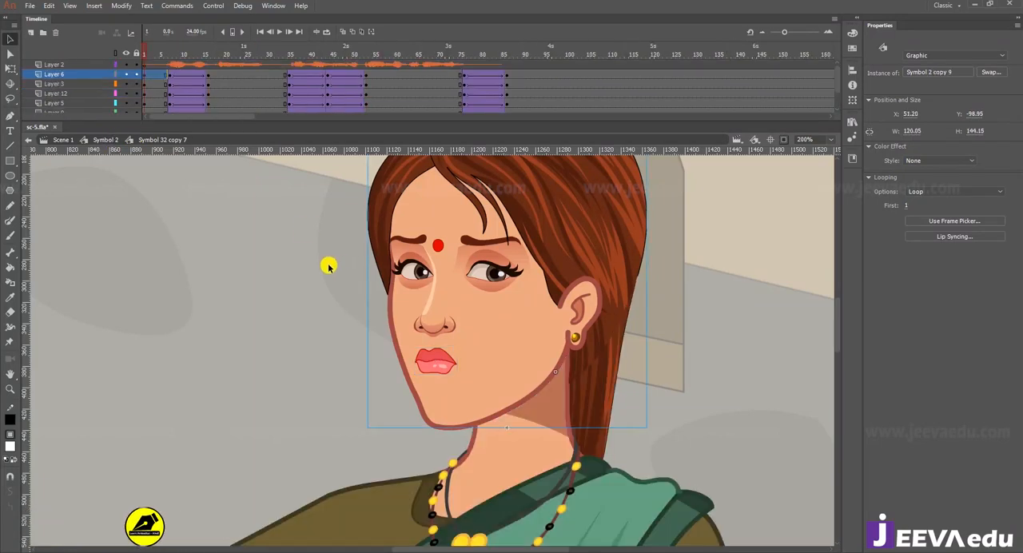
{"action": "key", "text": "z"}
{"action": "left_click", "coordinate": [353, 306], "text": "alt"}
{"action": "left_click_drag", "start_coordinate": [497, 402], "coordinate": [449, 400]}
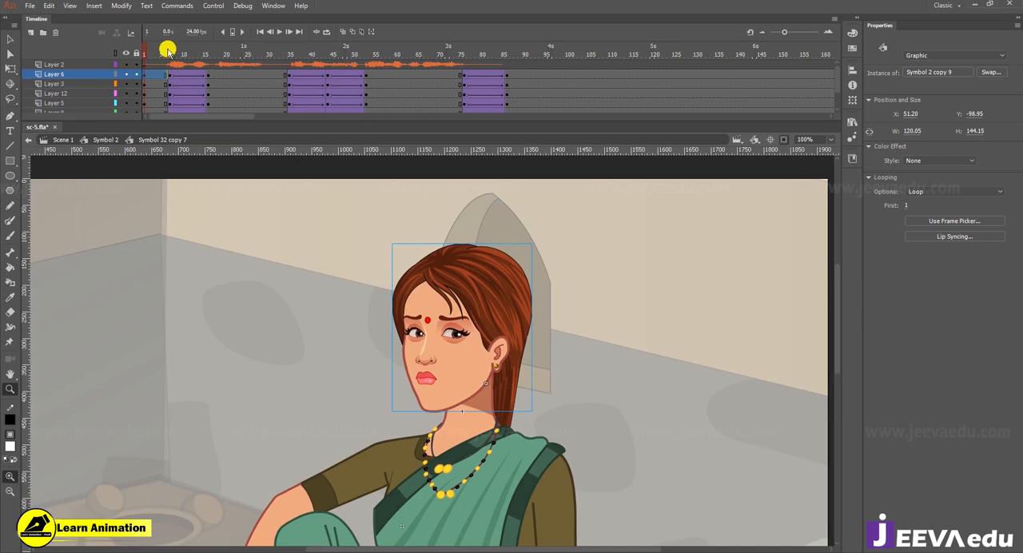
{"action": "left_click_drag", "start_coordinate": [496, 401], "coordinate": [481, 392]}
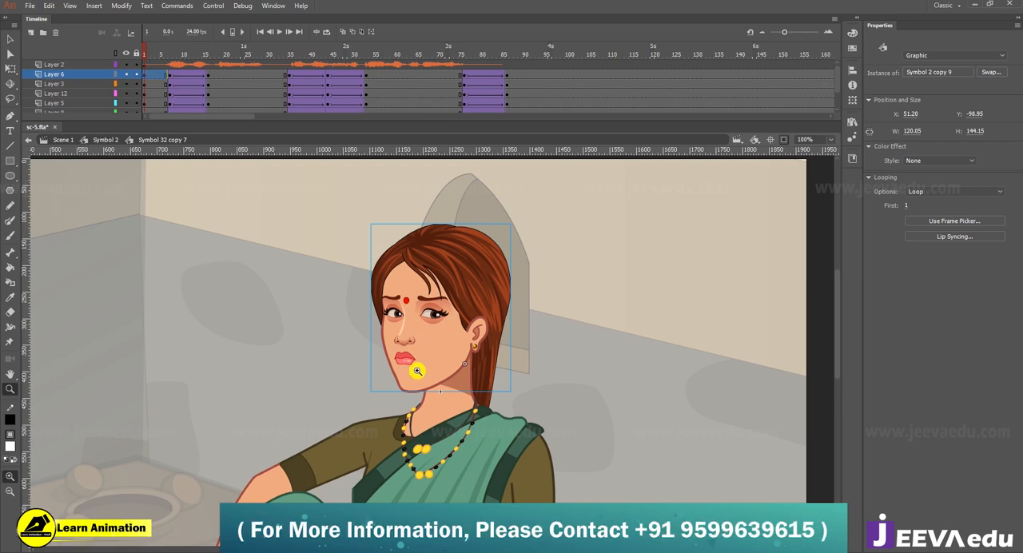
{"action": "key", "text": "v"}
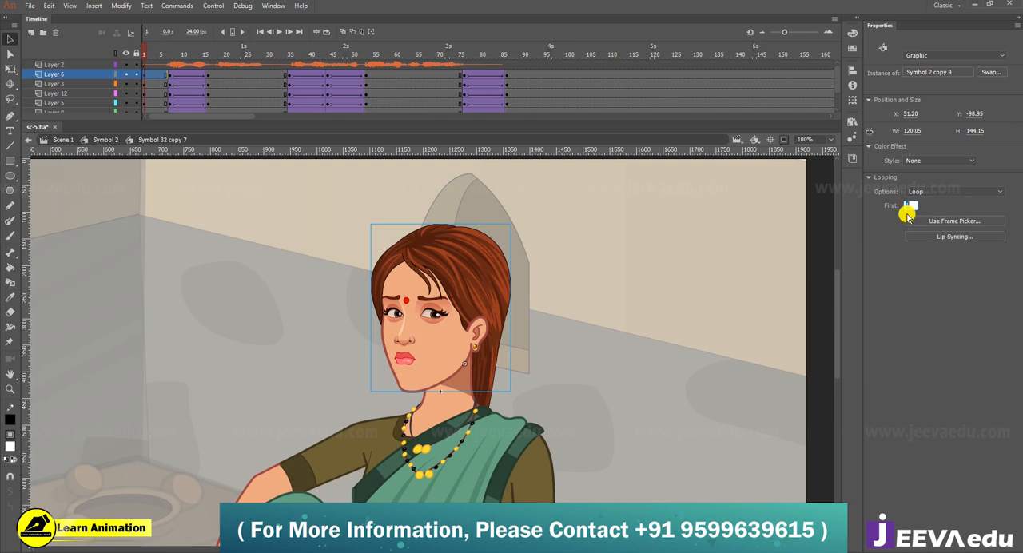
{"action": "left_click", "coordinate": [201, 84]}
Step: Clear the keyframes on all of the woman's body layers from about frame 5 to 91, and select the head at frame 1
{"action": "left_click_drag", "start_coordinate": [178, 51], "coordinate": [527, 104]}
{"action": "right_click", "coordinate": [487, 100]}
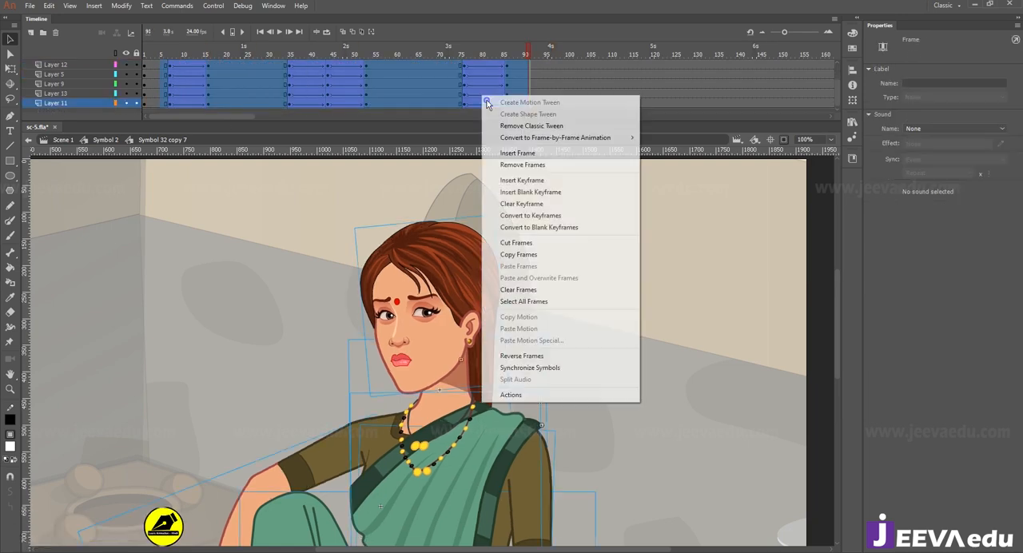
{"action": "left_click", "coordinate": [527, 204]}
{"action": "left_click", "coordinate": [406, 57]}
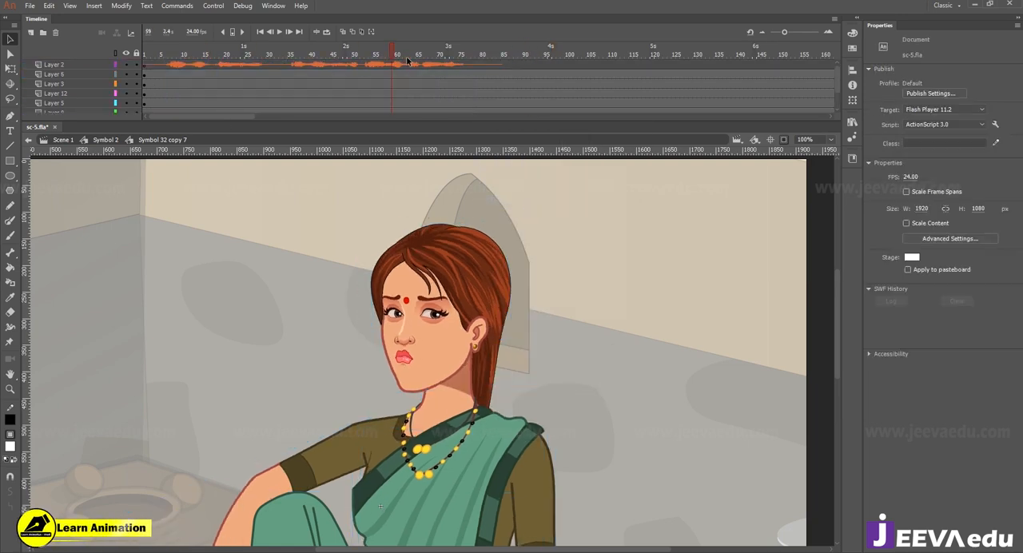
{"action": "left_click", "coordinate": [145, 72]}
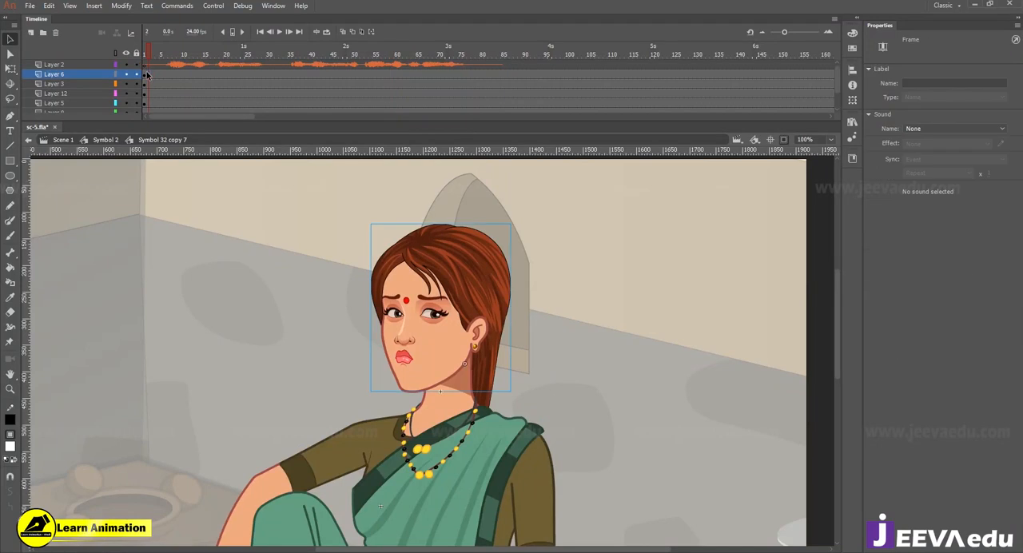
{"action": "left_click_drag", "start_coordinate": [144, 55], "coordinate": [134, 50]}
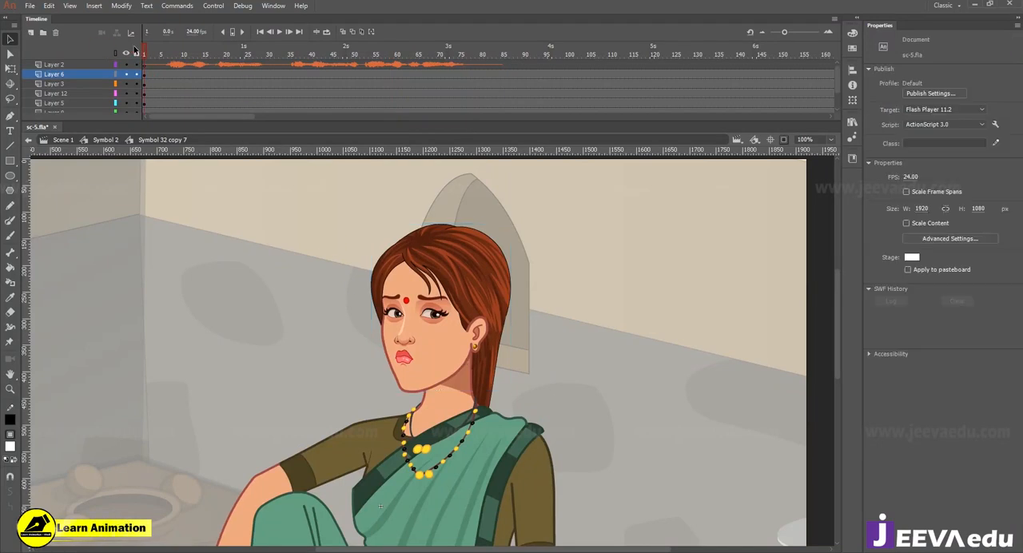
{"action": "left_click", "coordinate": [430, 335]}
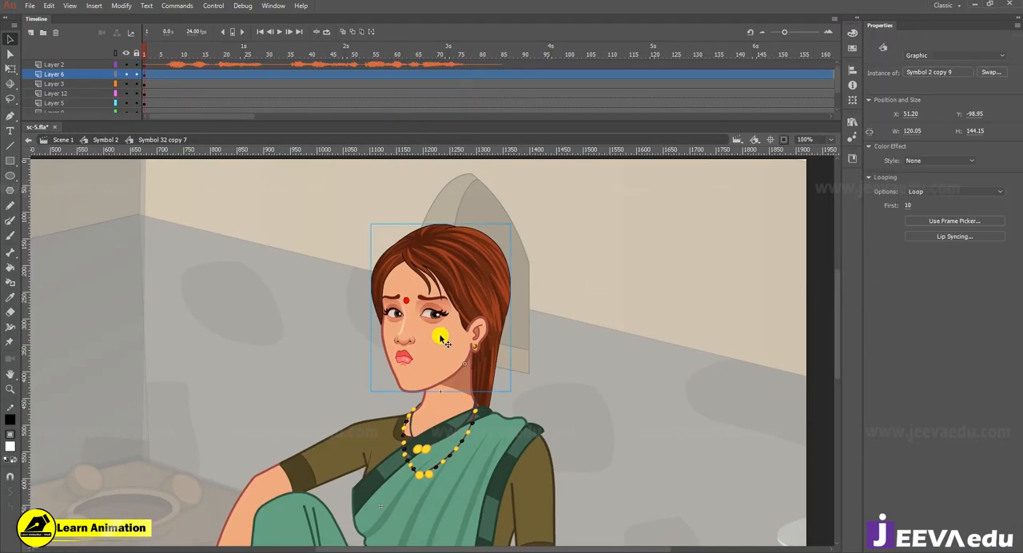
Step: Insert keyframes on all of the woman's body layers at frames 13, 22 and 30
{"action": "left_click", "coordinate": [195, 85]}
{"action": "left_click_drag", "start_coordinate": [196, 75], "coordinate": [196, 133]}
{"action": "key", "text": "F6"}
{"action": "scroll", "coordinate": [220, 78], "scroll_direction": "up", "scroll_amount": 5}
{"action": "left_click_drag", "start_coordinate": [233, 75], "coordinate": [233, 147]}
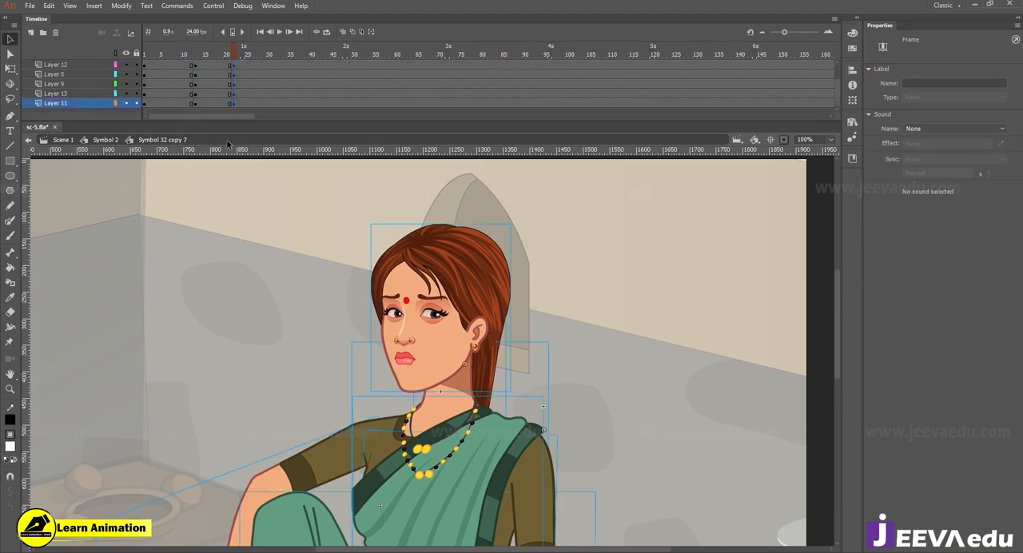
{"action": "key", "text": "F6"}
{"action": "scroll", "coordinate": [261, 82], "scroll_direction": "up", "scroll_amount": 5}
{"action": "left_click_drag", "start_coordinate": [268, 74], "coordinate": [270, 161]}
{"action": "key", "text": "F6"}
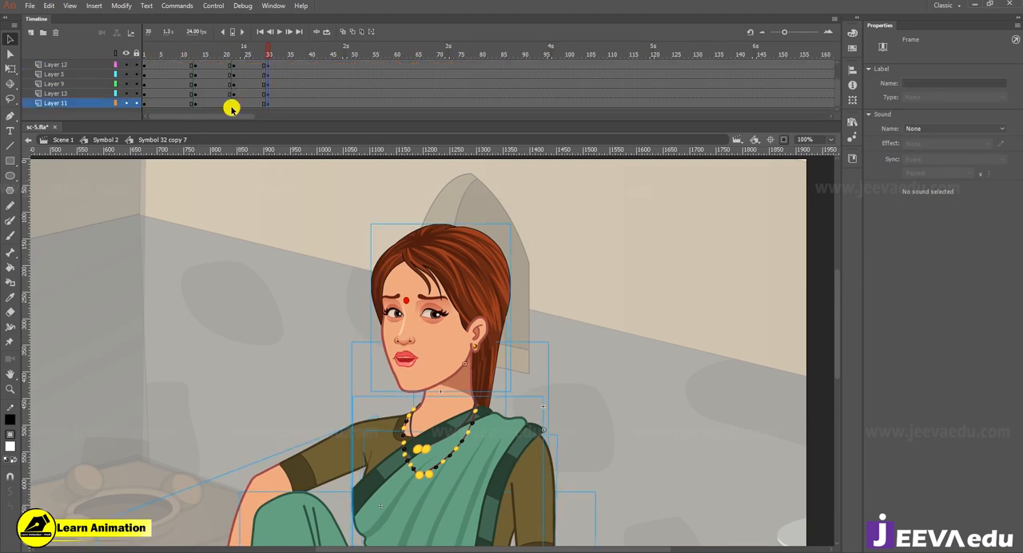
Step: Create classic tweens on all of the woman's body layers between the keyframes at frames 13, 22 and 30
{"action": "left_click_drag", "start_coordinate": [217, 102], "coordinate": [246, 56]}
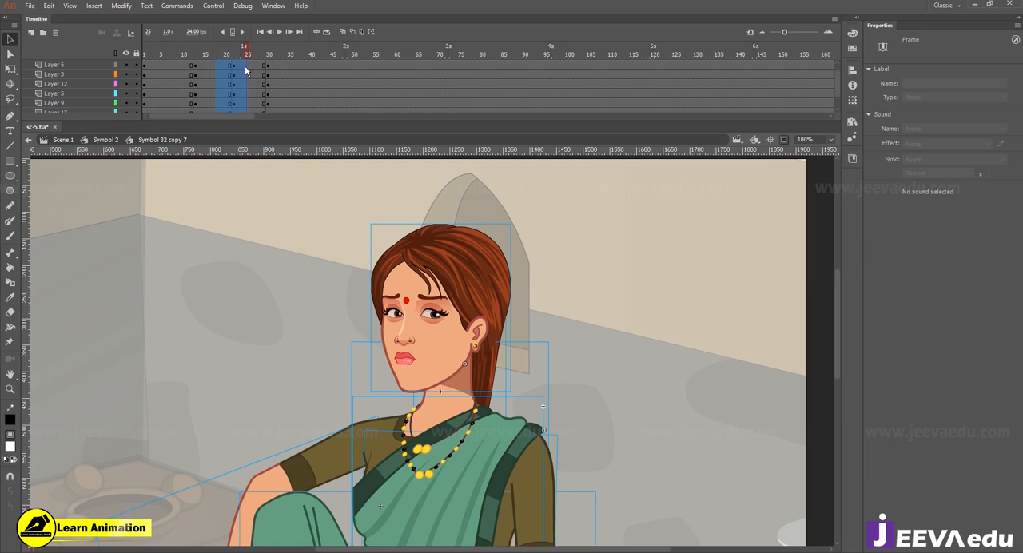
{"action": "left_click", "coordinate": [245, 64]}
{"action": "left_click", "coordinate": [245, 64]}
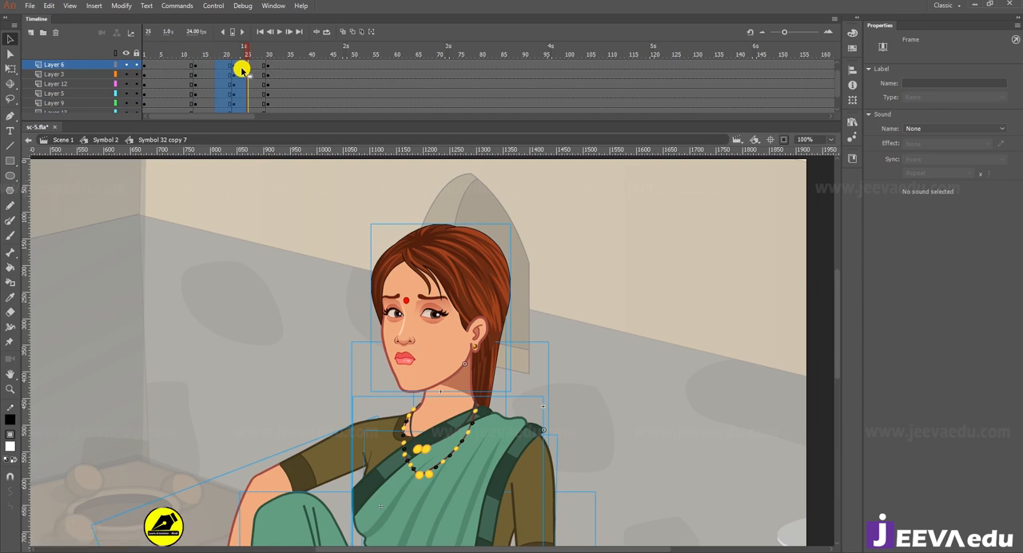
{"action": "right_click", "coordinate": [242, 70]}
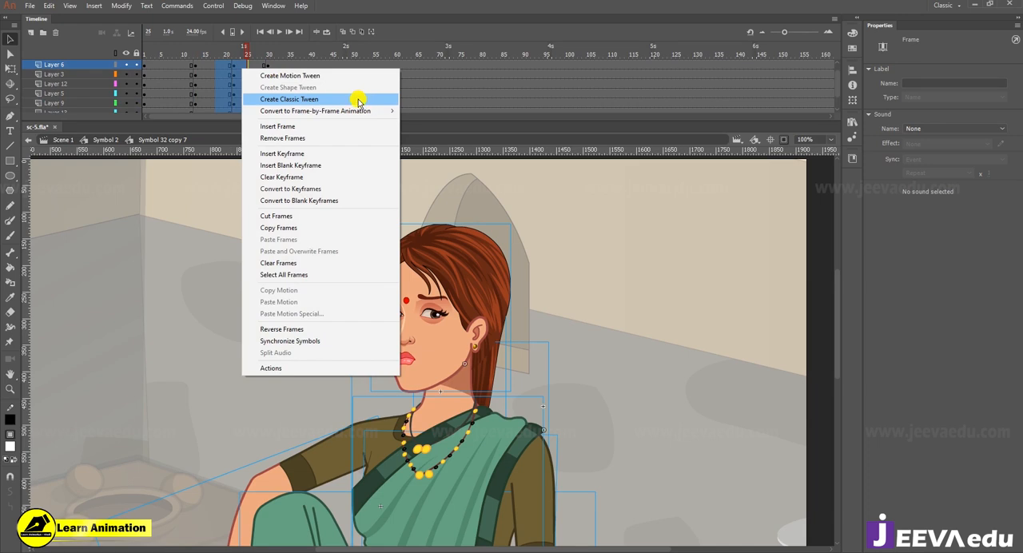
{"action": "left_click", "coordinate": [359, 99]}
Step: Insert keyframes on all of the woman's body layers at frames 51 and 62
{"action": "scroll", "coordinate": [272, 78], "scroll_direction": "up", "scroll_amount": 1}
{"action": "left_click", "coordinate": [358, 73]}
{"action": "scroll", "coordinate": [357, 87], "scroll_direction": "down", "scroll_amount": 3}
{"action": "left_click_drag", "start_coordinate": [360, 128], "coordinate": [358, 121]}
{"action": "key", "text": "F6"}
{"action": "scroll", "coordinate": [403, 69], "scroll_direction": "up", "scroll_amount": 3}
{"action": "left_click_drag", "start_coordinate": [404, 73], "coordinate": [404, 148]}
{"action": "key", "text": "F6"}
Step: Create classic tweens on all body layers between frames 51 and 62, and select the head at frame 1
{"action": "left_click_drag", "start_coordinate": [389, 103], "coordinate": [145, 72]}
{"action": "right_click", "coordinate": [379, 76]}
{"action": "left_click", "coordinate": [400, 99]}
{"action": "left_click", "coordinate": [517, 342]}
{"action": "left_click", "coordinate": [398, 360]}
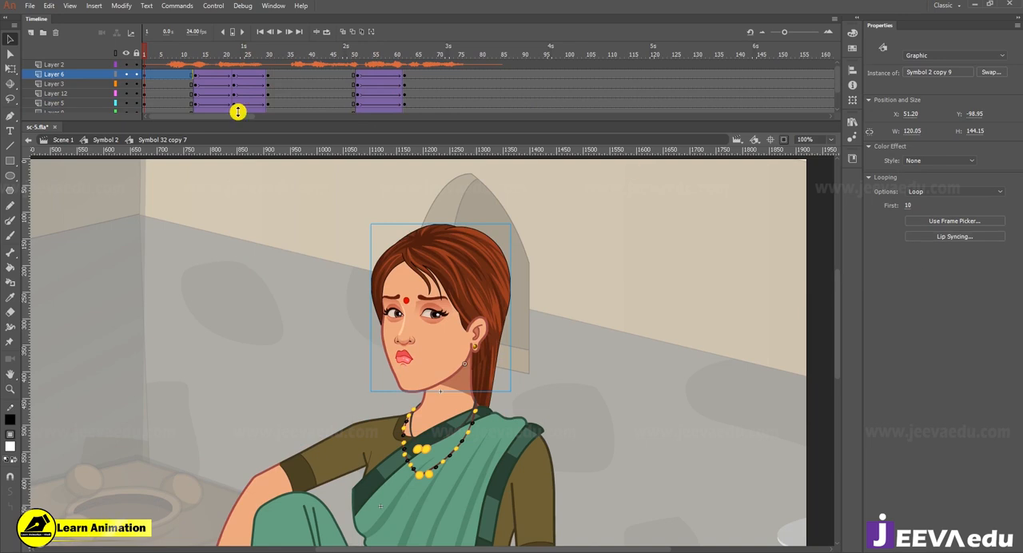
Step: Apply Synchronize Symbols to all frames of the woman's symbol, and check the head's first loop frame at frames 1 and 30
{"action": "left_click", "coordinate": [267, 74]}
{"action": "right_click", "coordinate": [266, 74]}
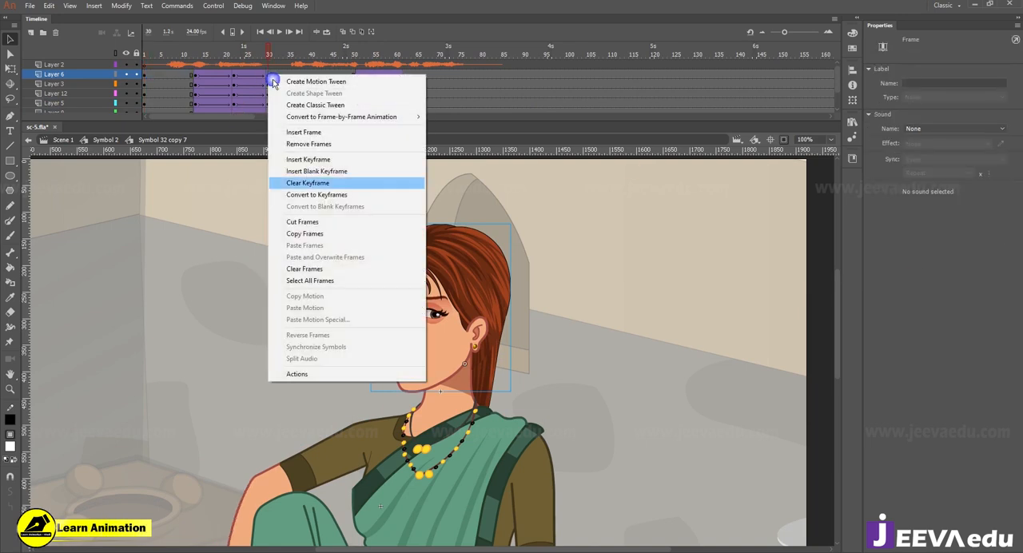
{"action": "left_click", "coordinate": [311, 280]}
{"action": "right_click", "coordinate": [258, 72]}
{"action": "left_click", "coordinate": [325, 344]}
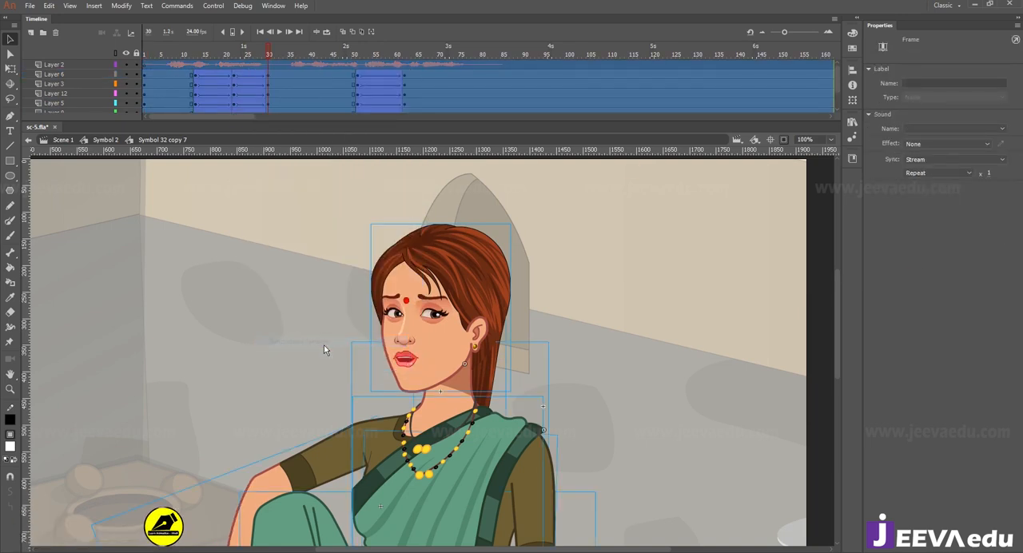
{"action": "left_click", "coordinate": [100, 78]}
{"action": "left_click", "coordinate": [477, 325]}
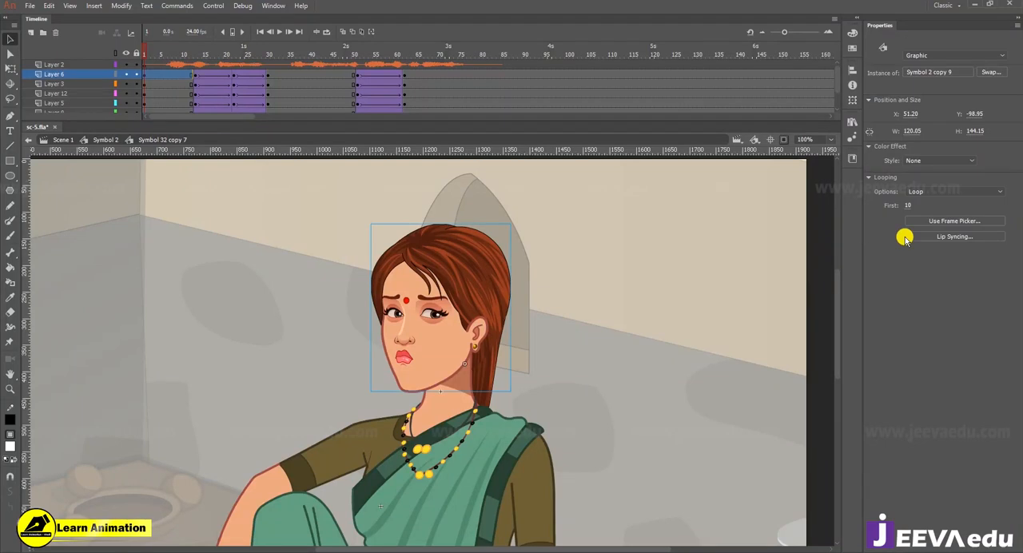
{"action": "left_click", "coordinate": [268, 75]}
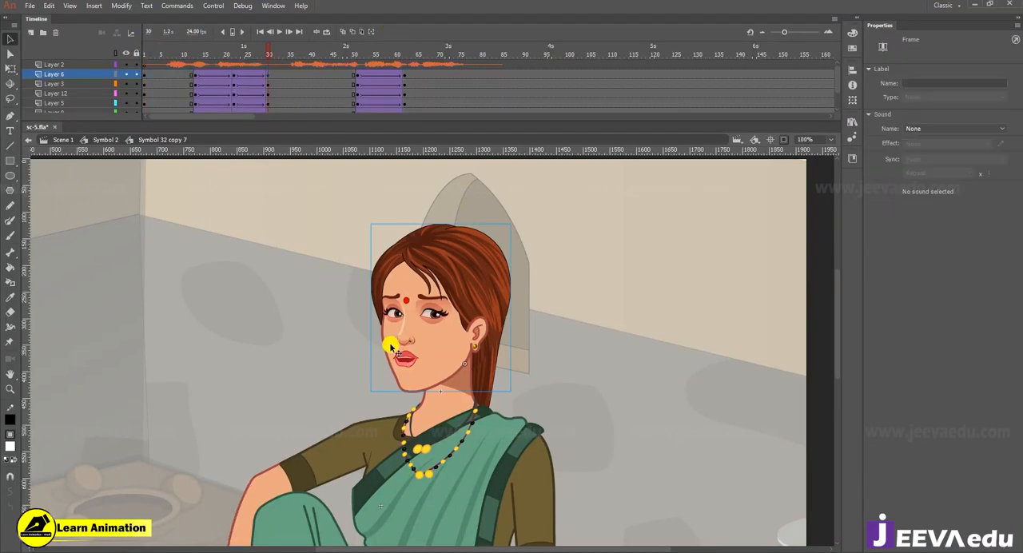
{"action": "left_click", "coordinate": [431, 362]}
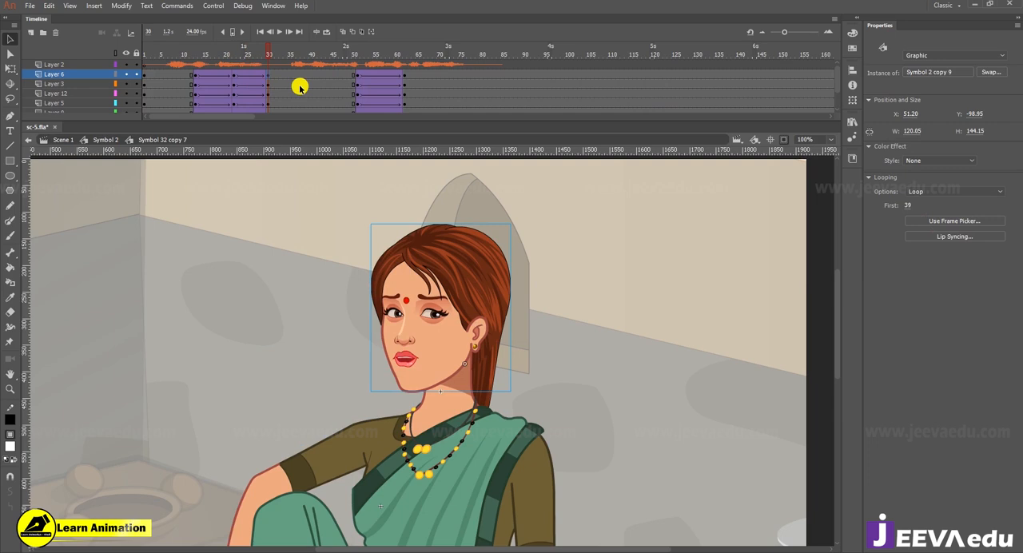
Step: Set the head's first loop frame to 1 at frame 1
{"action": "left_click_drag", "start_coordinate": [269, 55], "coordinate": [128, 81]}
{"action": "left_click", "coordinate": [410, 329]}
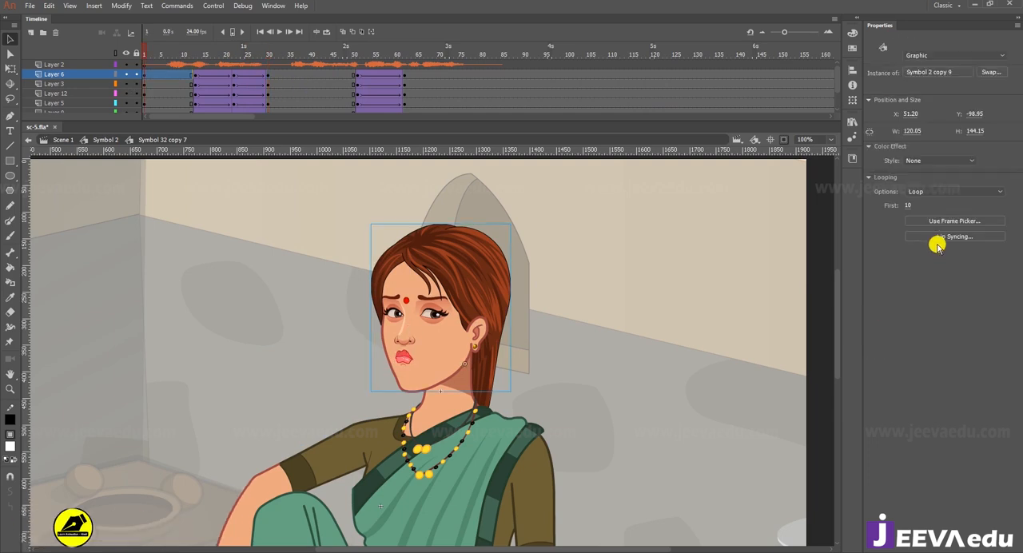
{"action": "left_click", "coordinate": [909, 205]}
{"action": "type", "text": "1"}
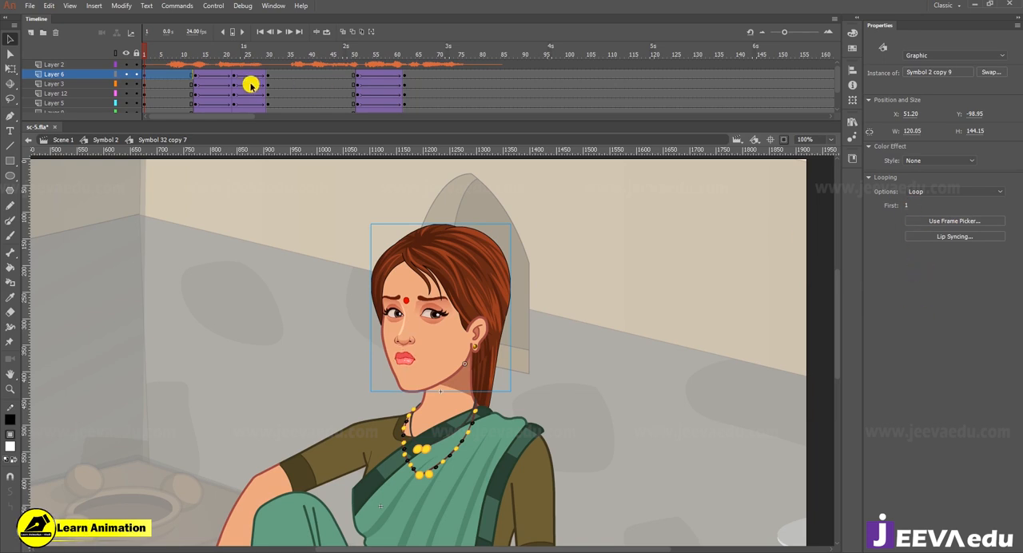
Step: Synchronize the symbols across all frames again, and check the head at frames 1, 13 and 30
{"action": "right_click", "coordinate": [288, 75]}
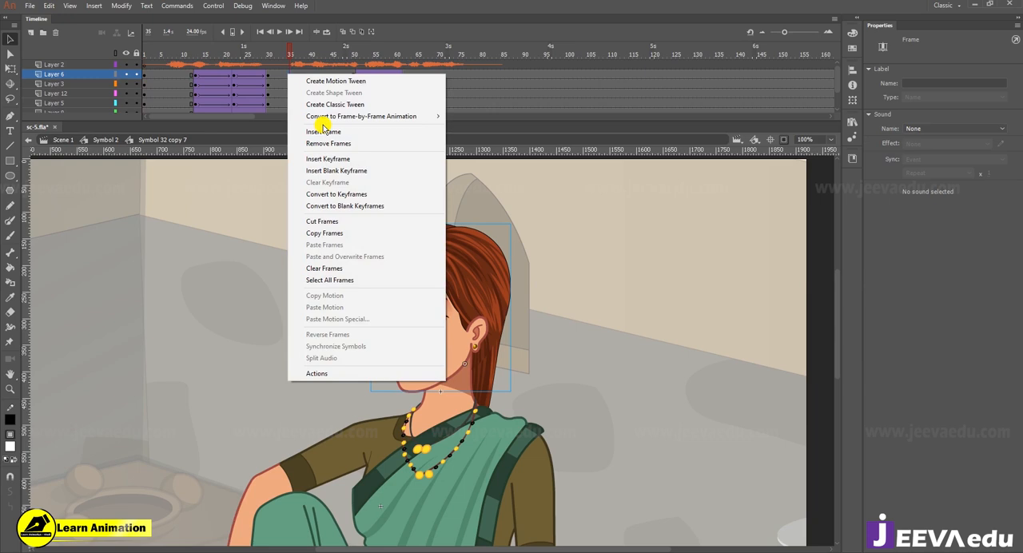
{"action": "left_click", "coordinate": [350, 279]}
{"action": "right_click", "coordinate": [302, 89]}
{"action": "left_click", "coordinate": [367, 363]}
{"action": "left_click_drag", "start_coordinate": [288, 47], "coordinate": [128, 81]}
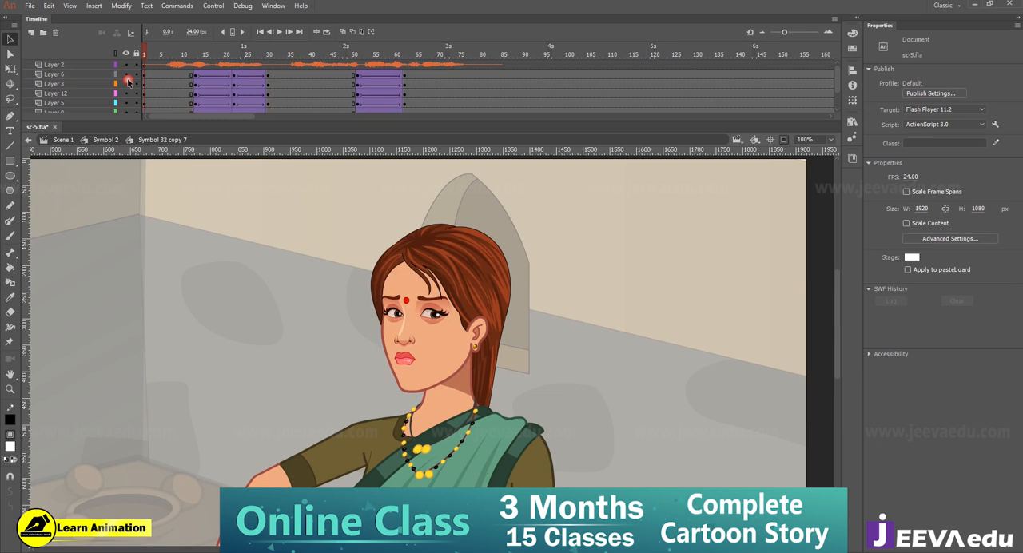
{"action": "left_click", "coordinate": [404, 335]}
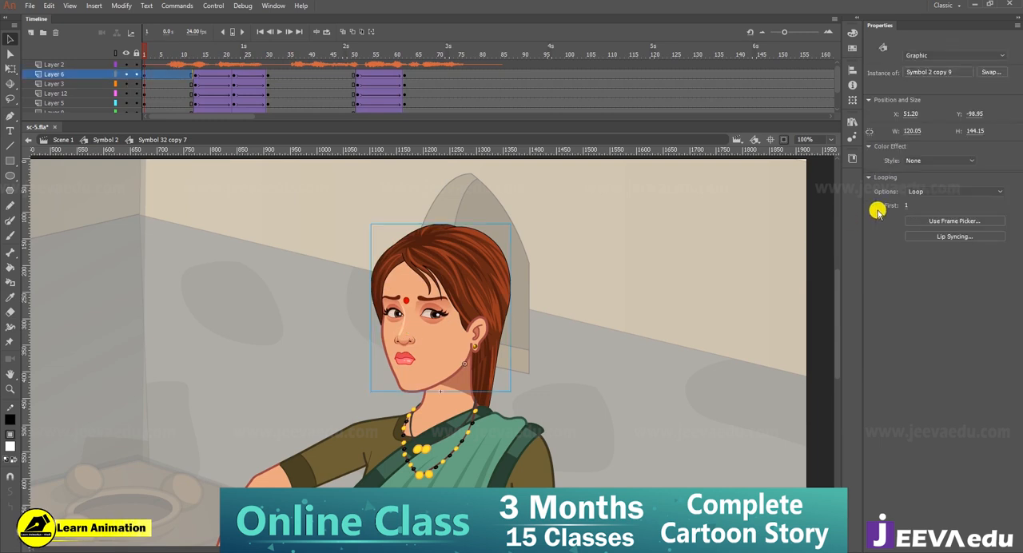
{"action": "left_click", "coordinate": [194, 74]}
{"action": "left_click", "coordinate": [271, 75]}
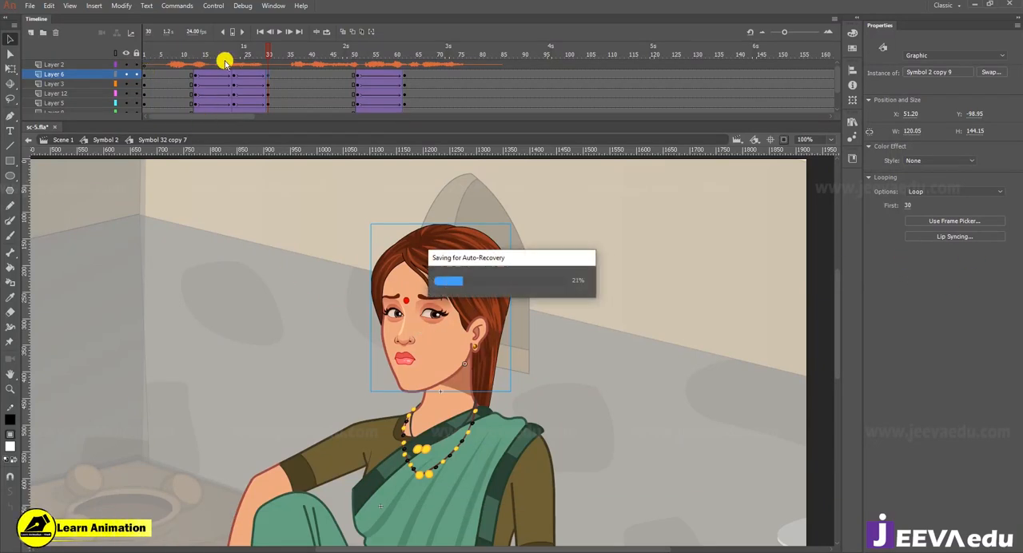
Step: Set the head's first loop frame to 10 at the frame 13 keyframe
{"action": "left_click_drag", "start_coordinate": [229, 48], "coordinate": [158, 62]}
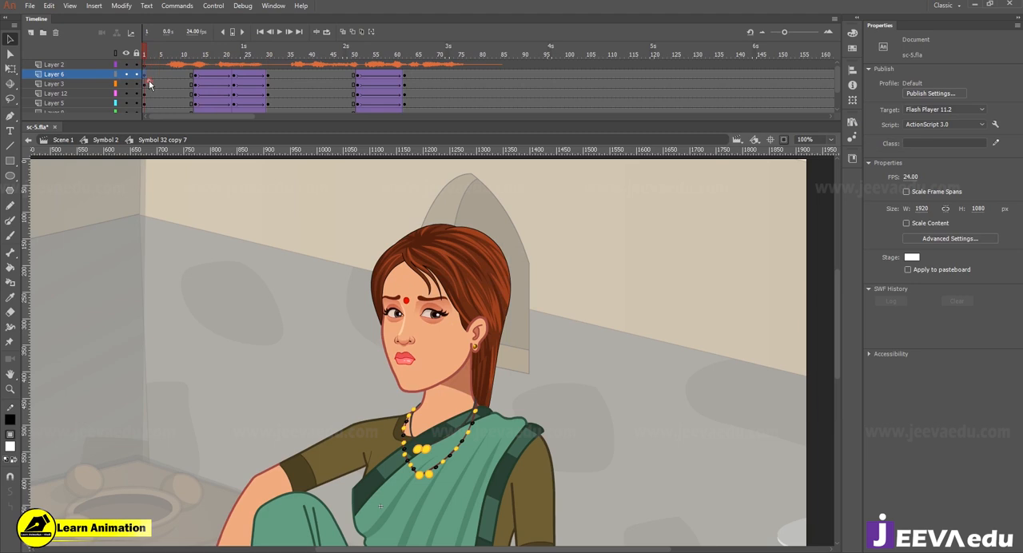
{"action": "left_click", "coordinate": [189, 88]}
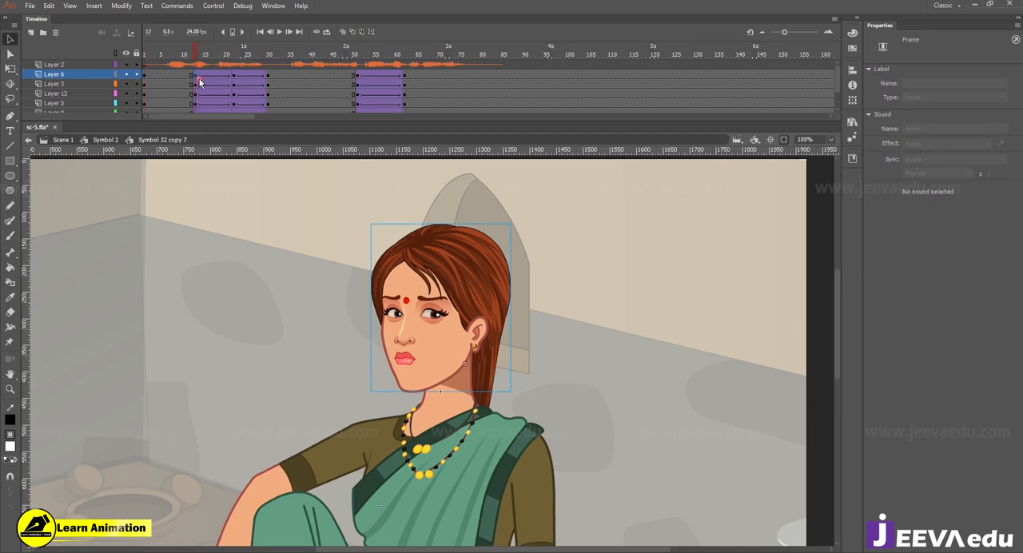
{"action": "left_click", "coordinate": [194, 76]}
{"action": "left_click", "coordinate": [437, 364]}
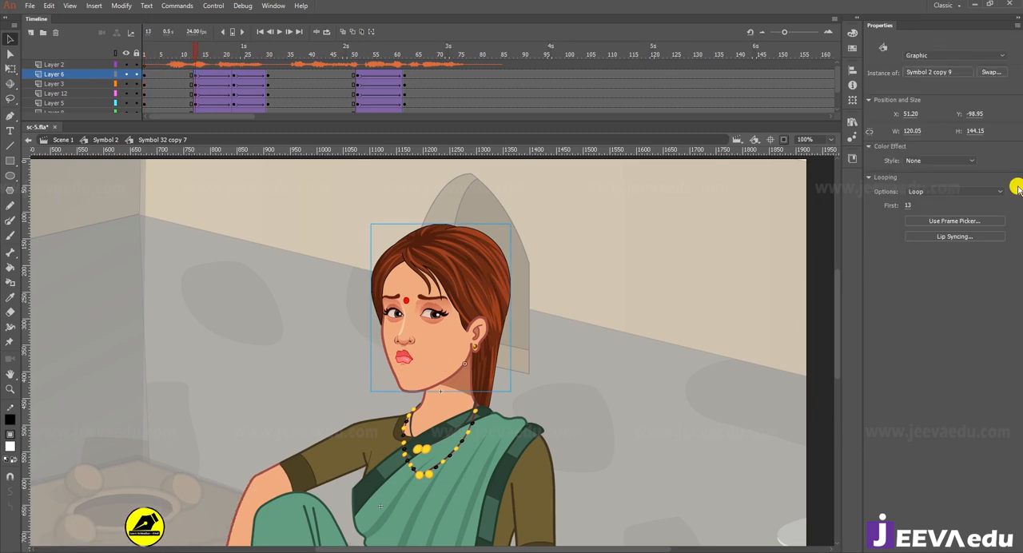
{"action": "left_click", "coordinate": [909, 205]}
{"action": "type", "text": "10"}
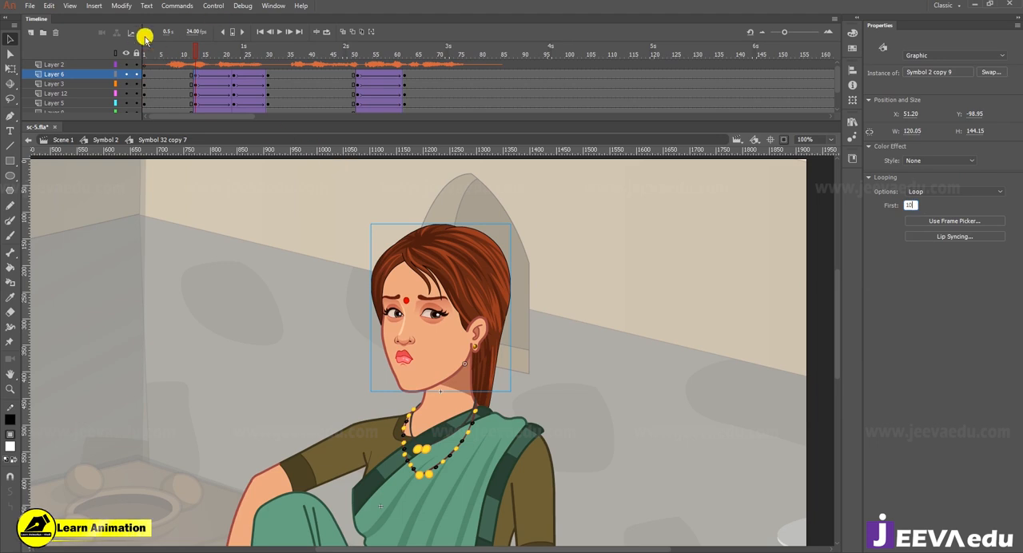
{"action": "left_click", "coordinate": [818, 246]}
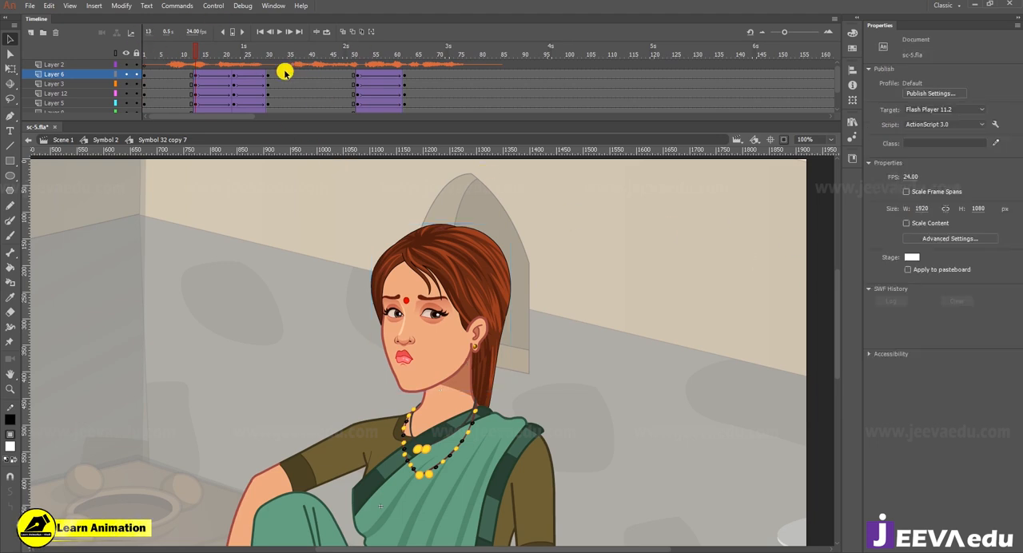
Step: Examine the head's mouth against the audio at frame 22, between frames 62 and 78, and at frame 30
{"action": "left_click", "coordinate": [234, 74]}
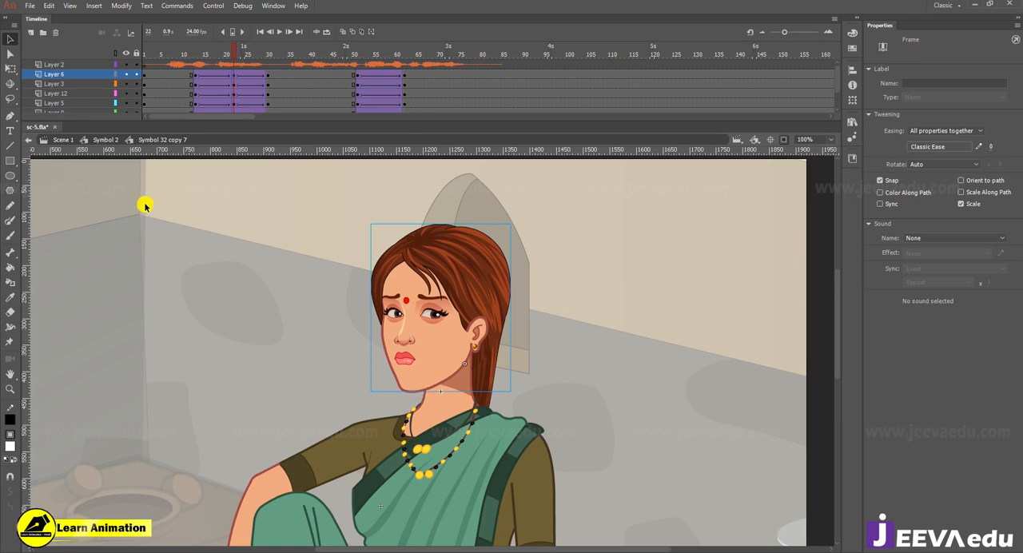
{"action": "left_click_drag", "start_coordinate": [298, 56], "coordinate": [413, 73]}
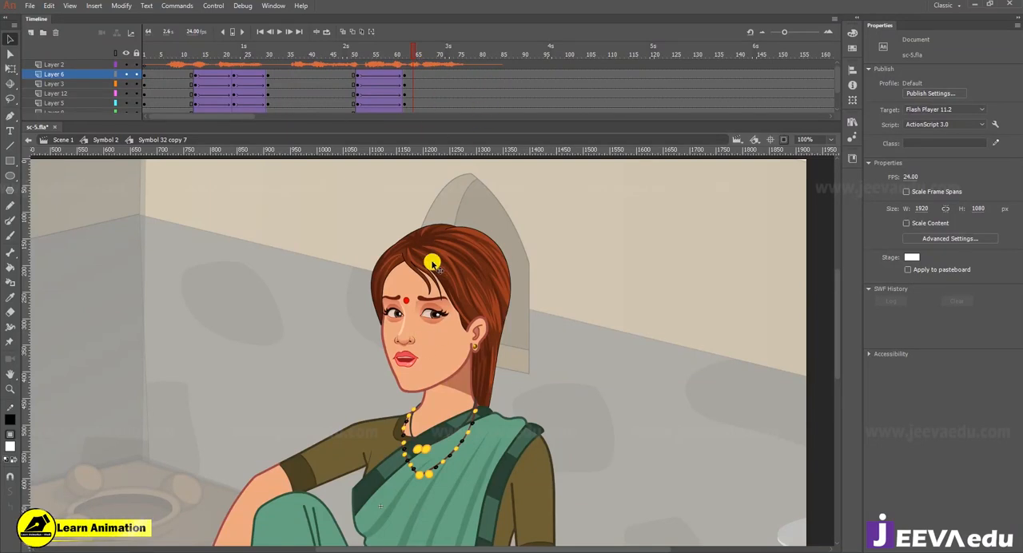
{"action": "left_click", "coordinate": [462, 62]}
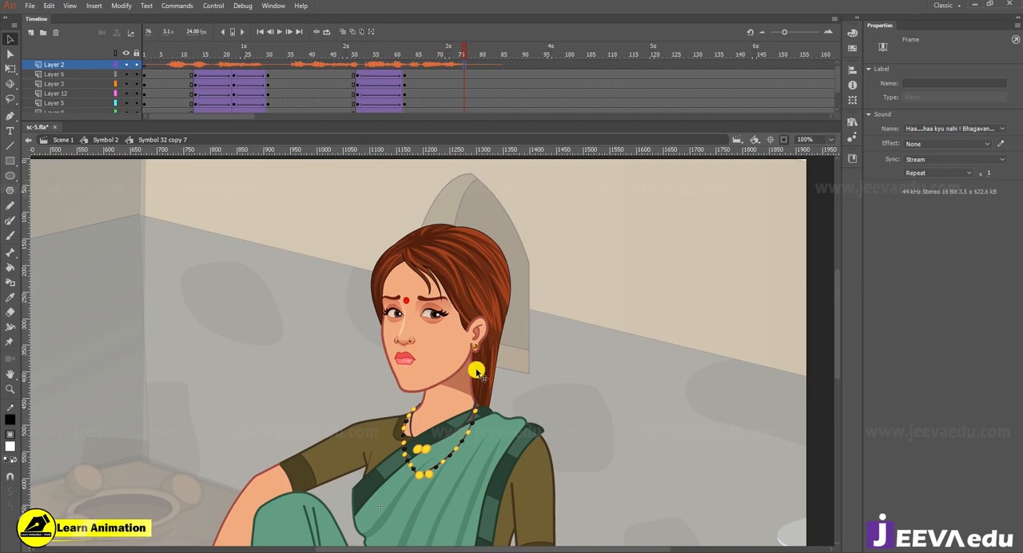
{"action": "left_click", "coordinate": [405, 75]}
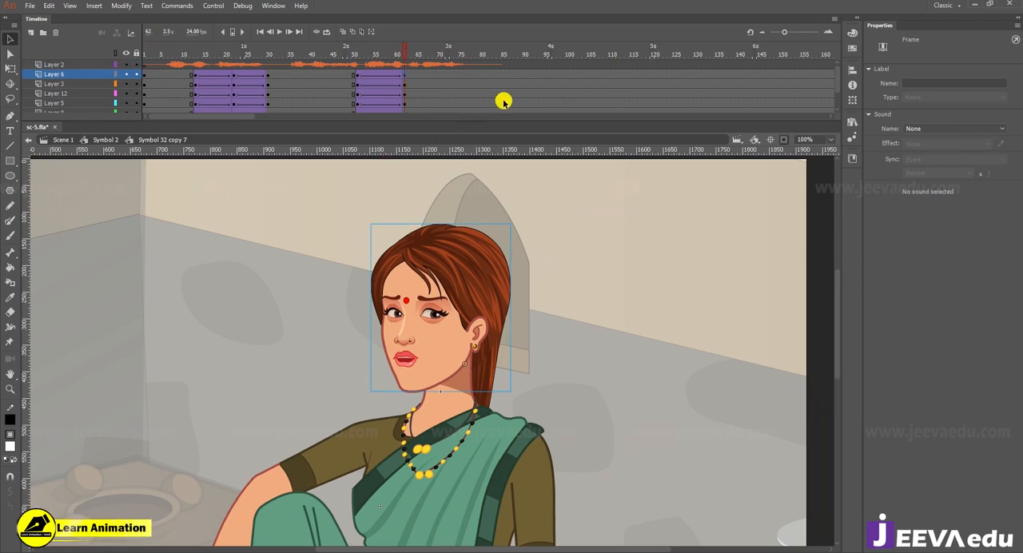
{"action": "right_click", "coordinate": [472, 93]}
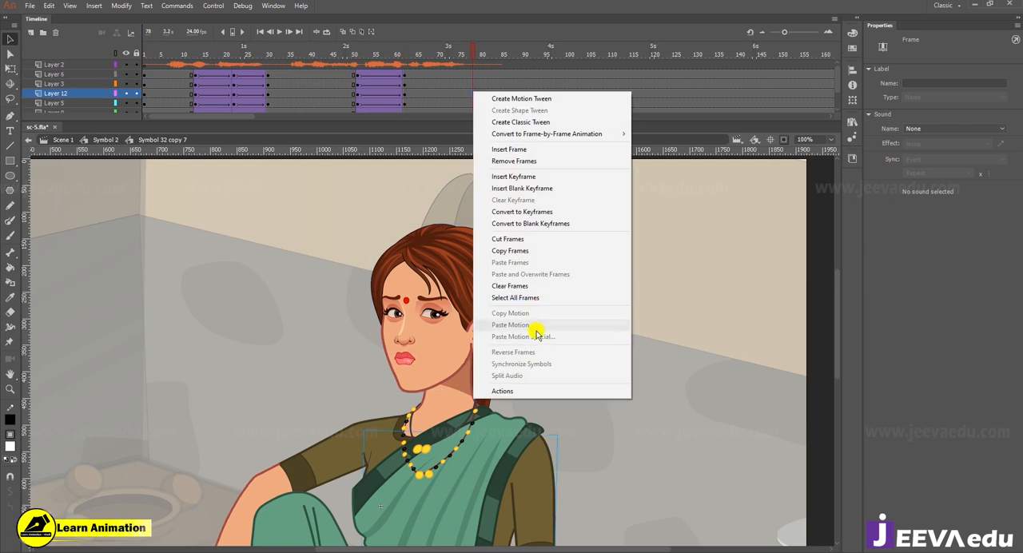
{"action": "left_click", "coordinate": [255, 95]}
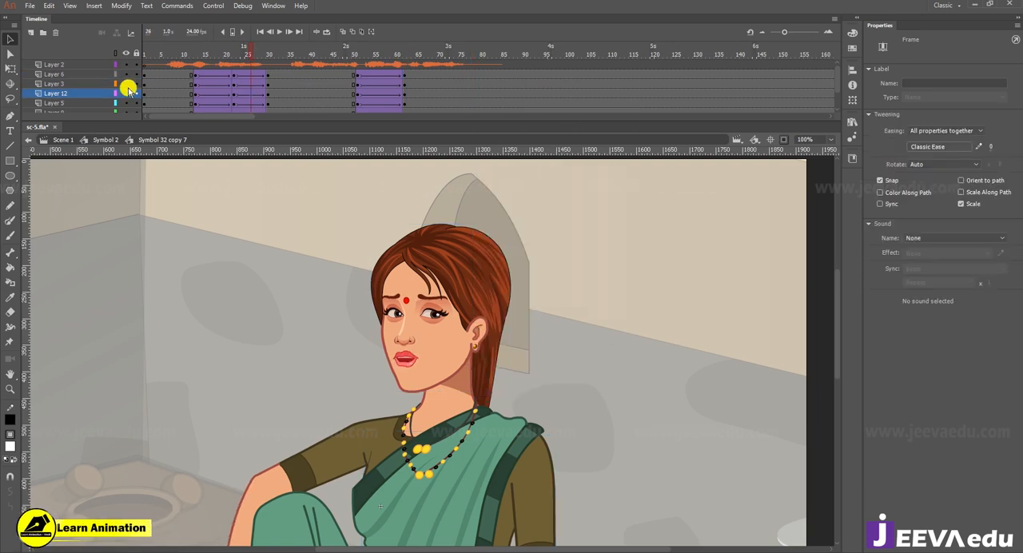
{"action": "left_click", "coordinate": [103, 75]}
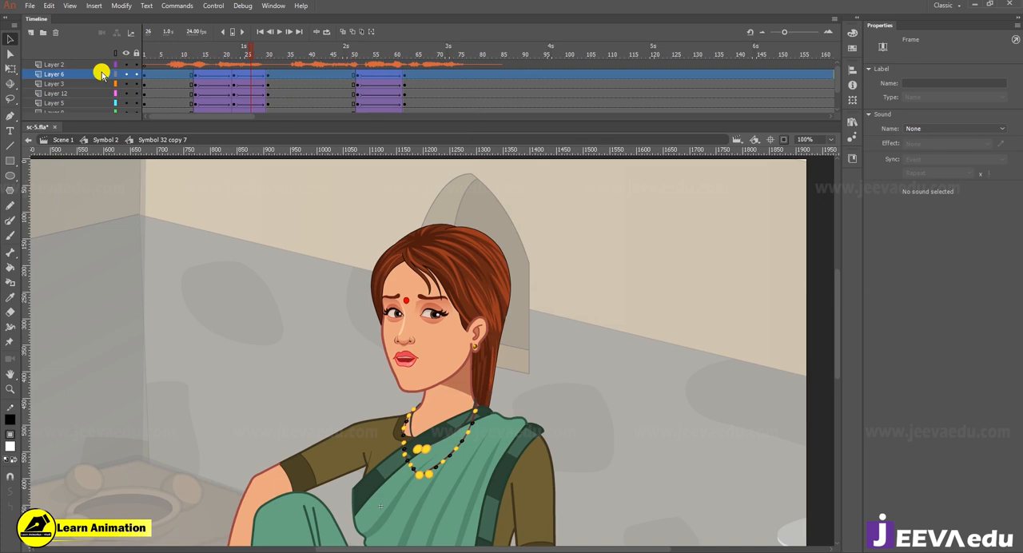
{"action": "left_click", "coordinate": [408, 318]}
{"action": "left_click", "coordinate": [267, 46]}
{"action": "left_click", "coordinate": [270, 83]}
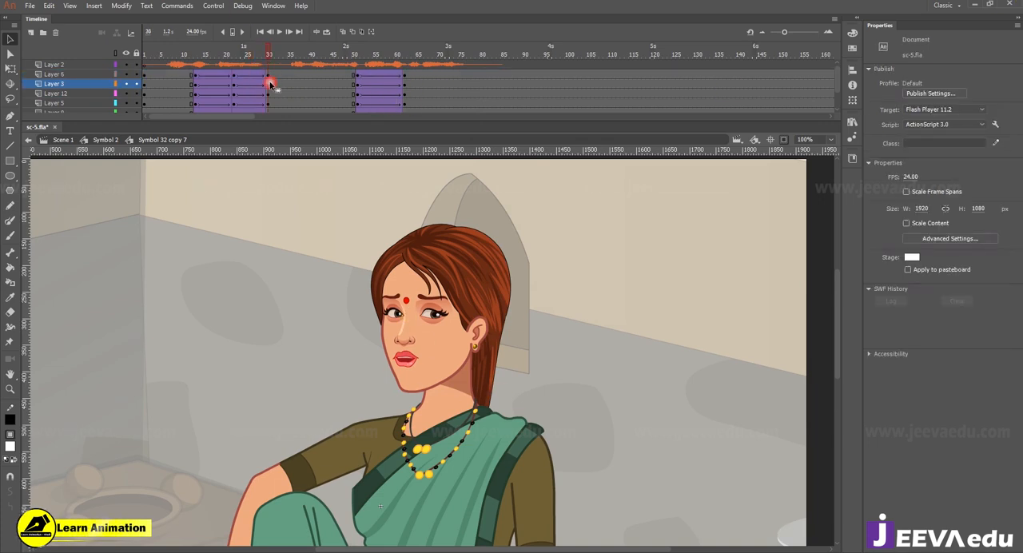
{"action": "left_click", "coordinate": [269, 74]}
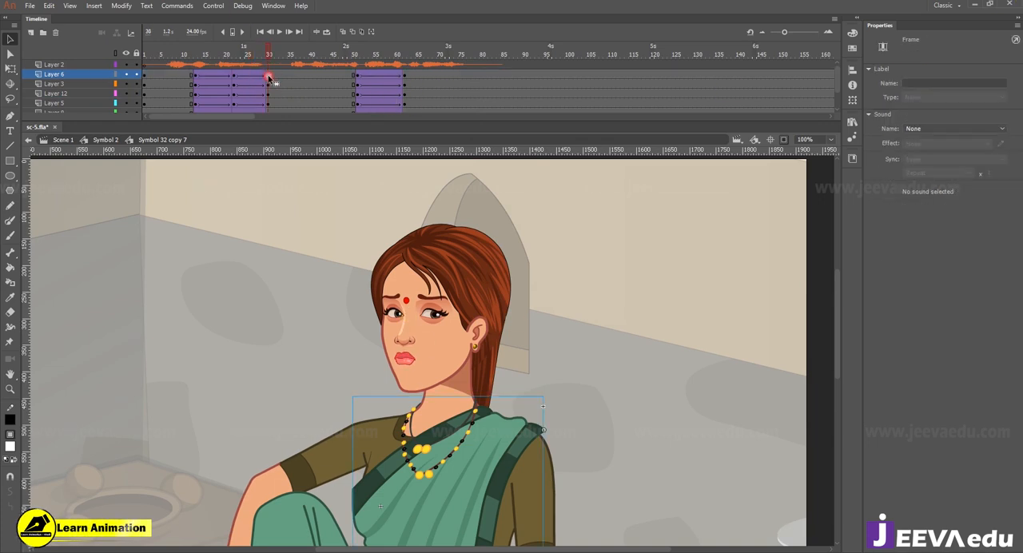
{"action": "left_click", "coordinate": [451, 351]}
Step: Select all frames of the head layer, Layer 6, and apply Synchronize Symbols
{"action": "left_click", "coordinate": [94, 74]}
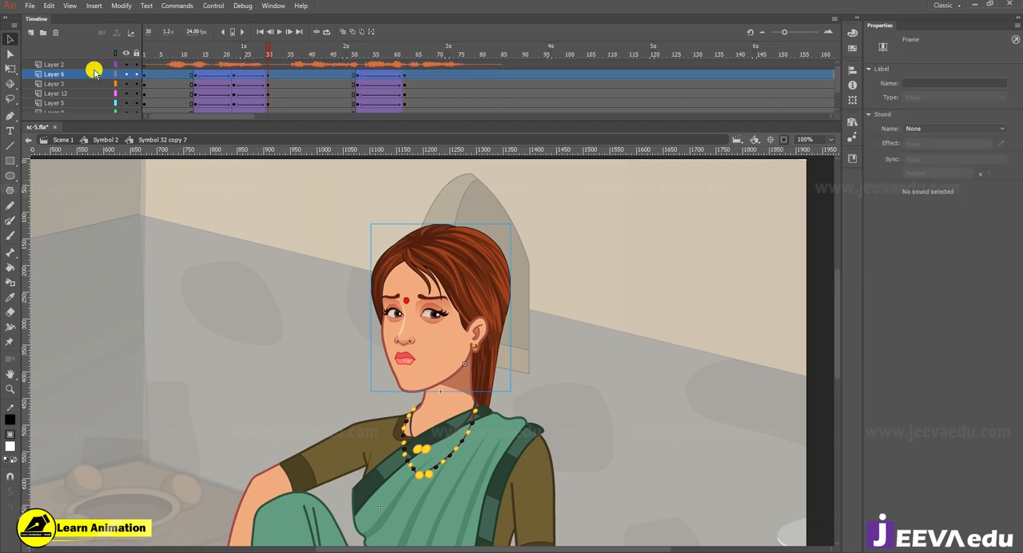
{"action": "right_click", "coordinate": [363, 76]}
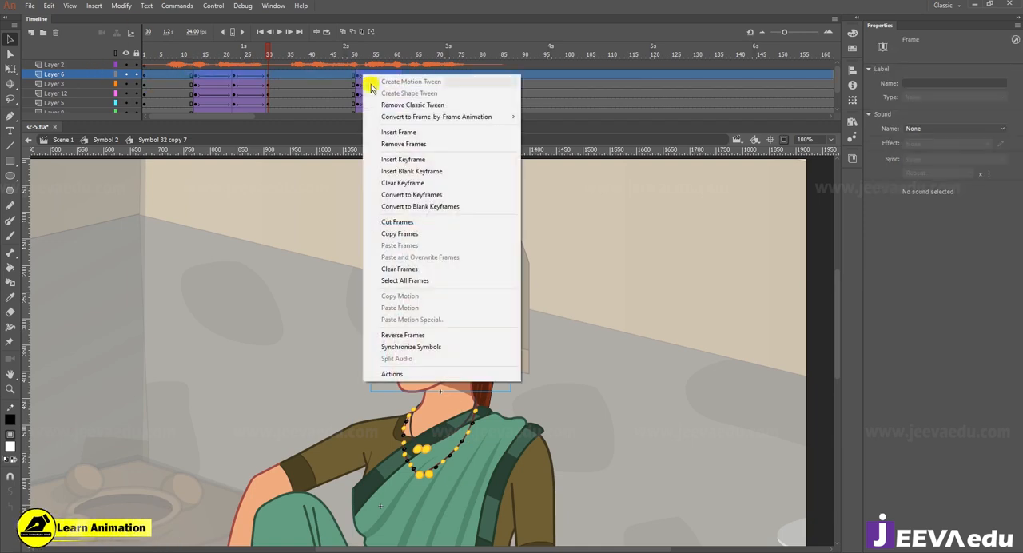
{"action": "left_click", "coordinate": [415, 350]}
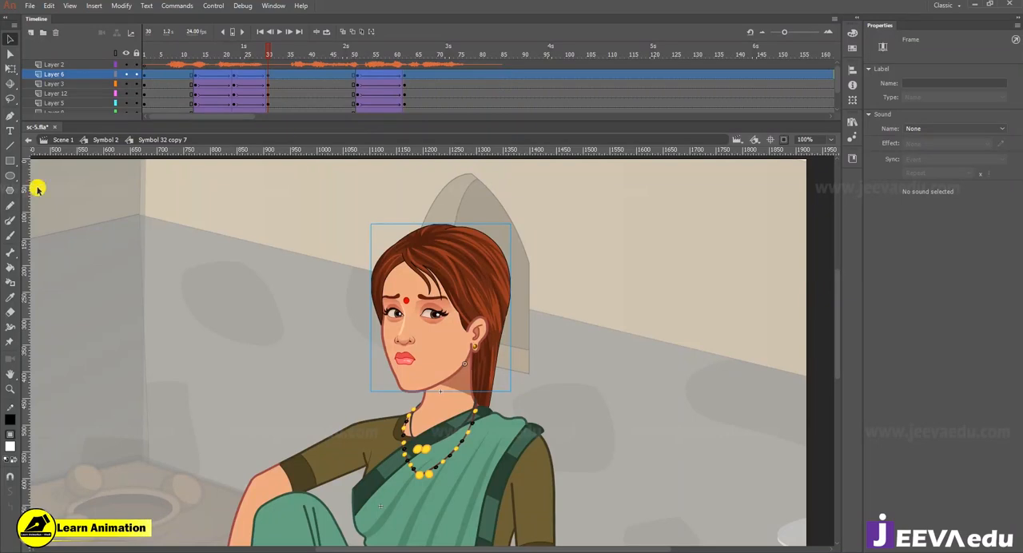
Step: Return to Symbol 2 and examine the woman's mouth at frame 29 in the full kitchen scene
{"action": "left_click", "coordinate": [97, 141]}
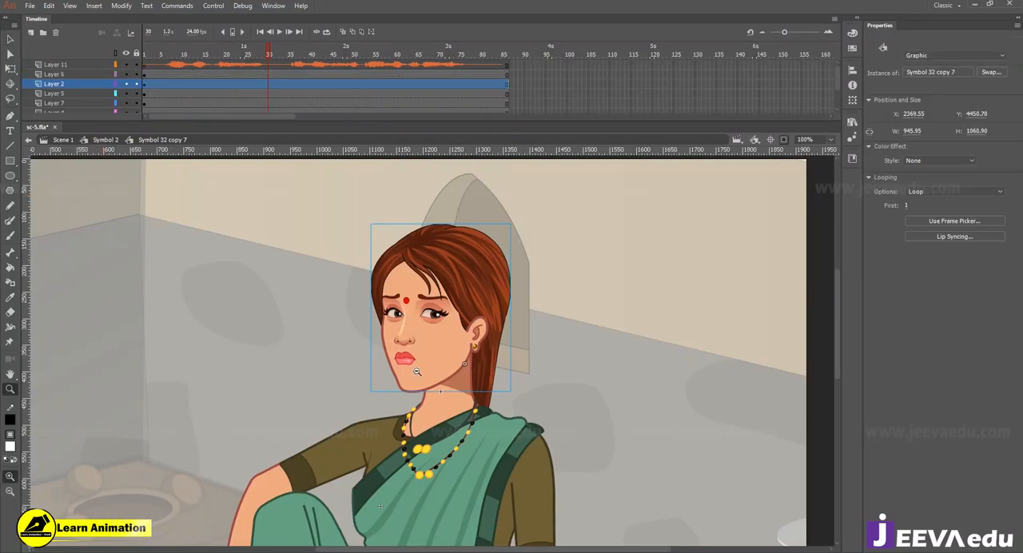
{"action": "right_click", "coordinate": [319, 91]}
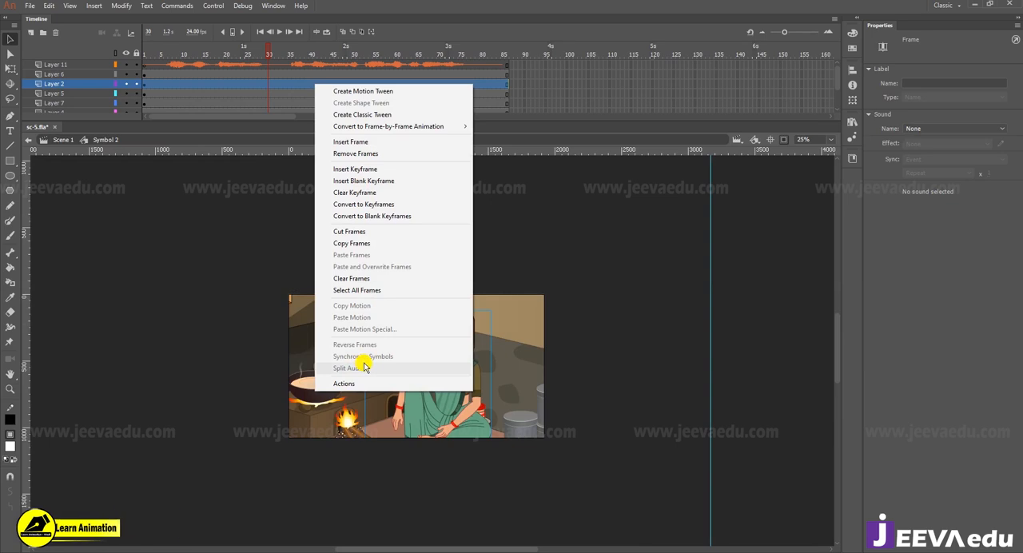
{"action": "left_click", "coordinate": [266, 58]}
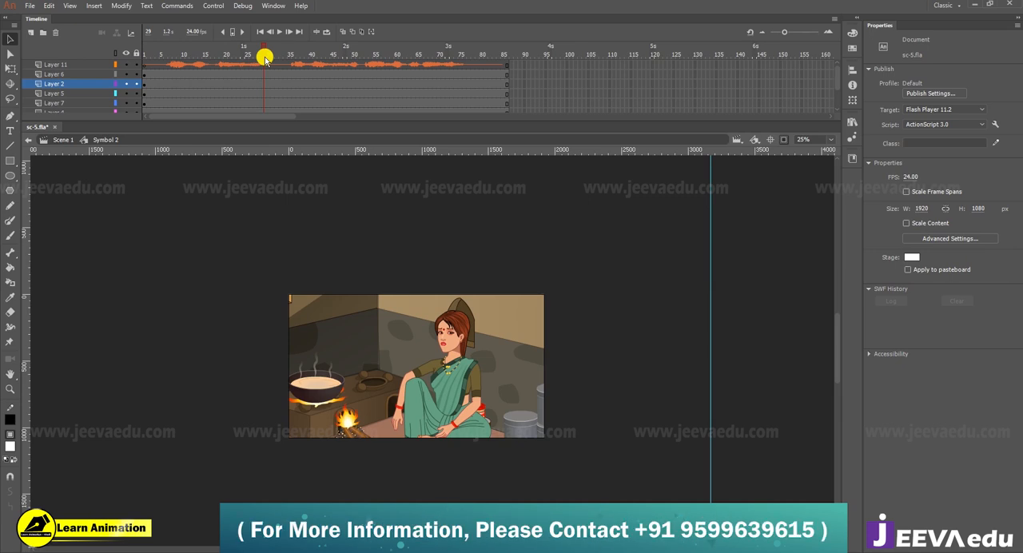
{"action": "key", "text": "z"}
{"action": "left_click", "coordinate": [433, 384]}
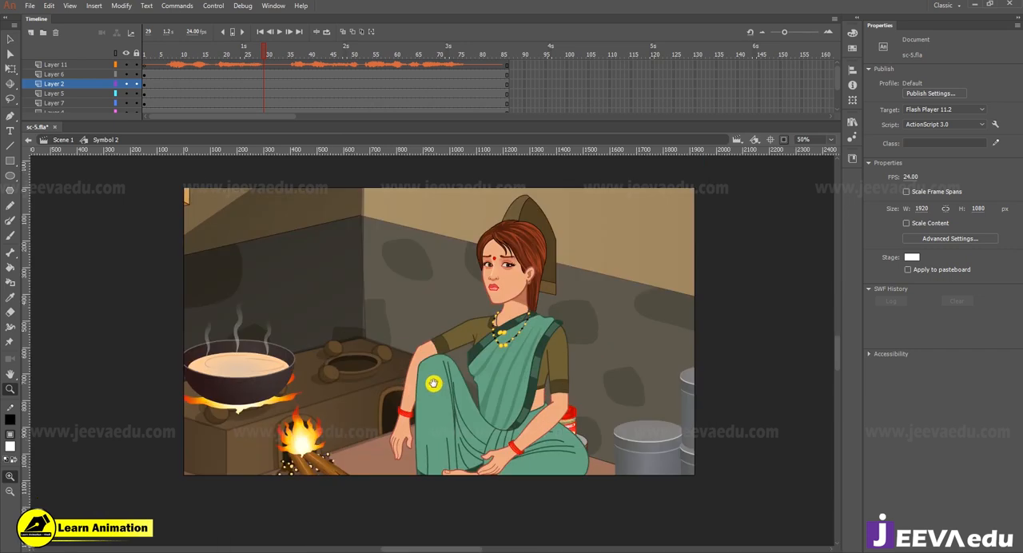
{"action": "left_click_drag", "start_coordinate": [413, 401], "coordinate": [375, 427]}
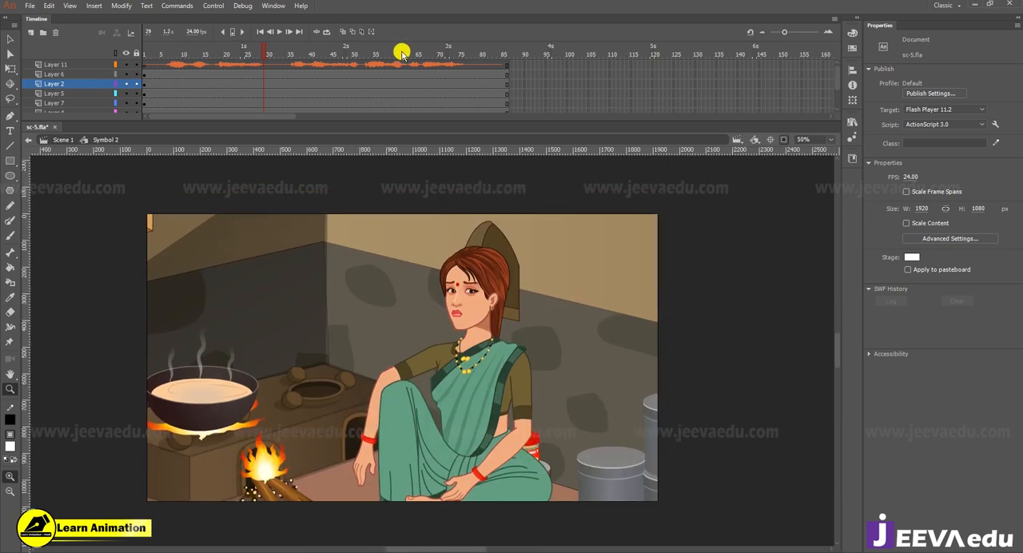